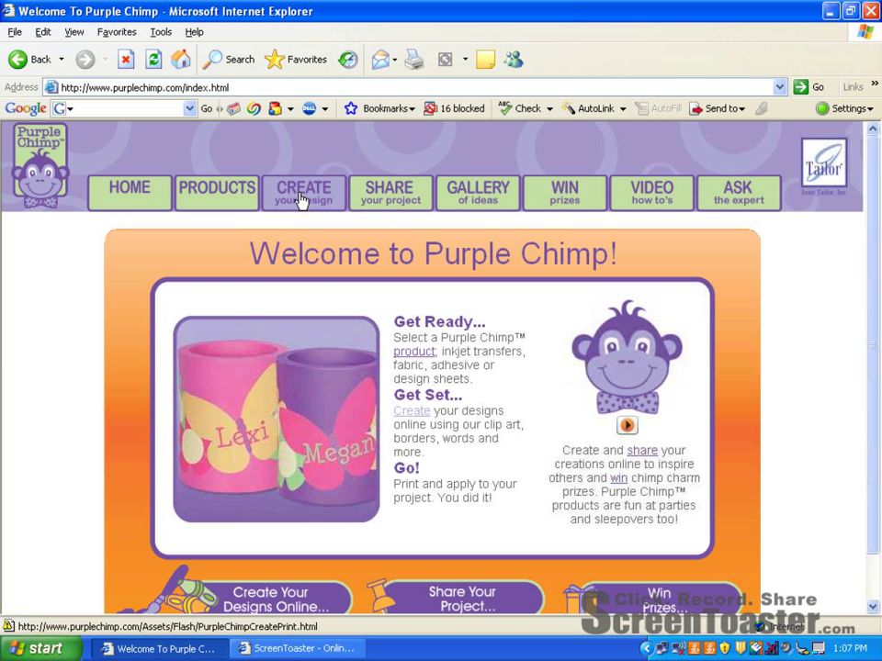
Launch the Create your design tool to get an empty canvas
click(300, 200)
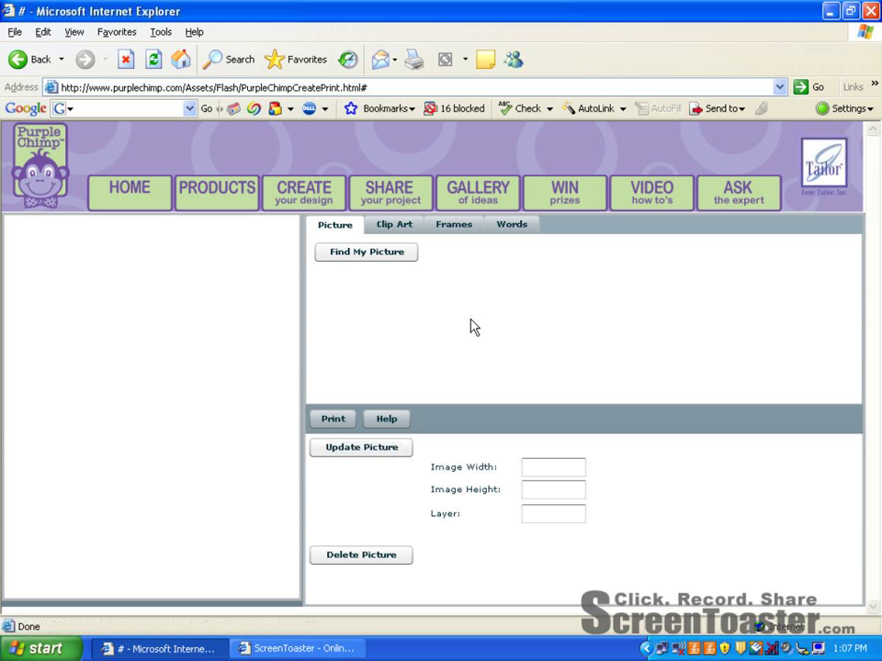
Load the letter B frame from the Frames collection and resize it slightly with the corner handle
click(453, 230)
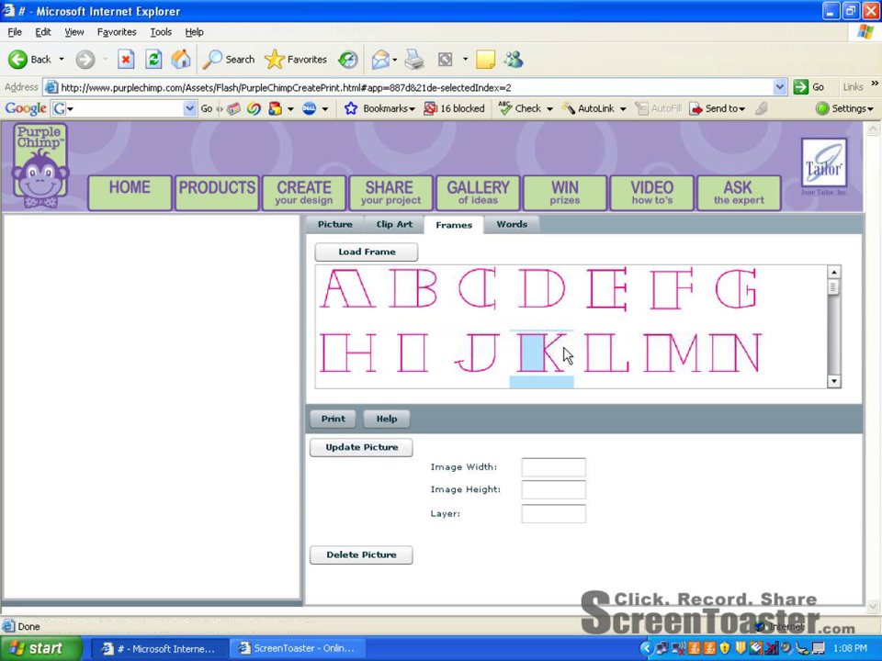
click(834, 382)
click(834, 383)
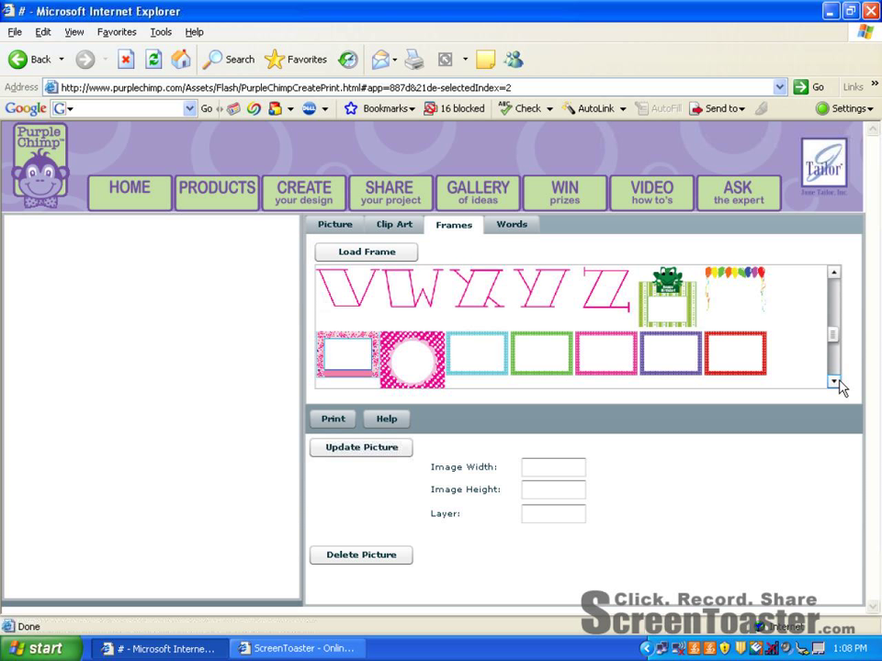
click(834, 273)
click(834, 273)
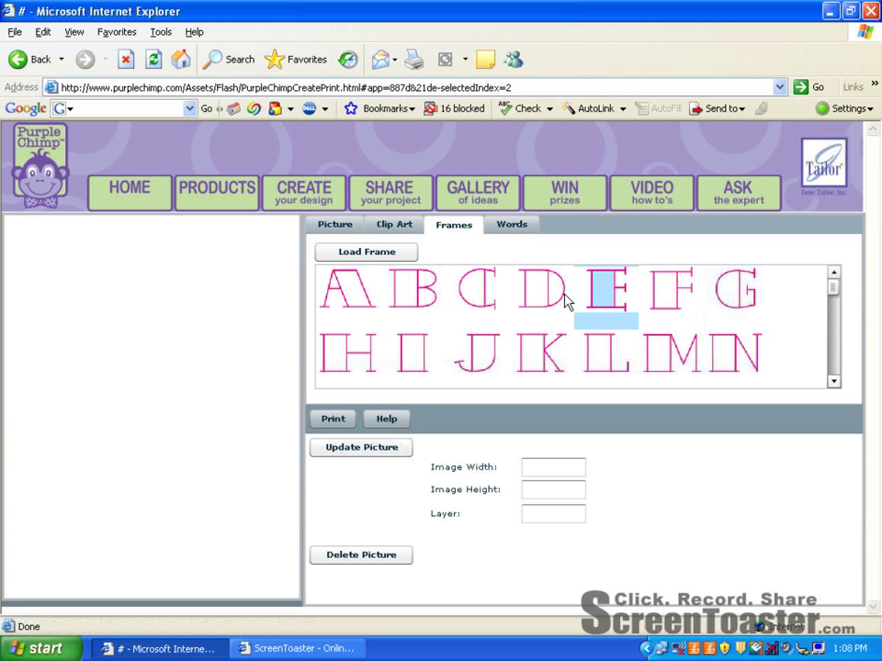
click(418, 295)
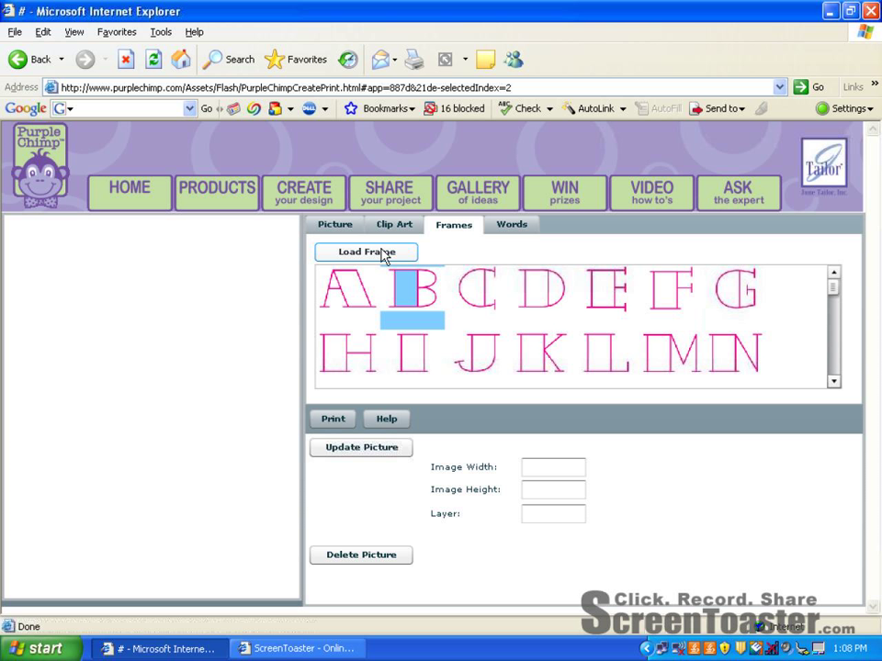
click(382, 256)
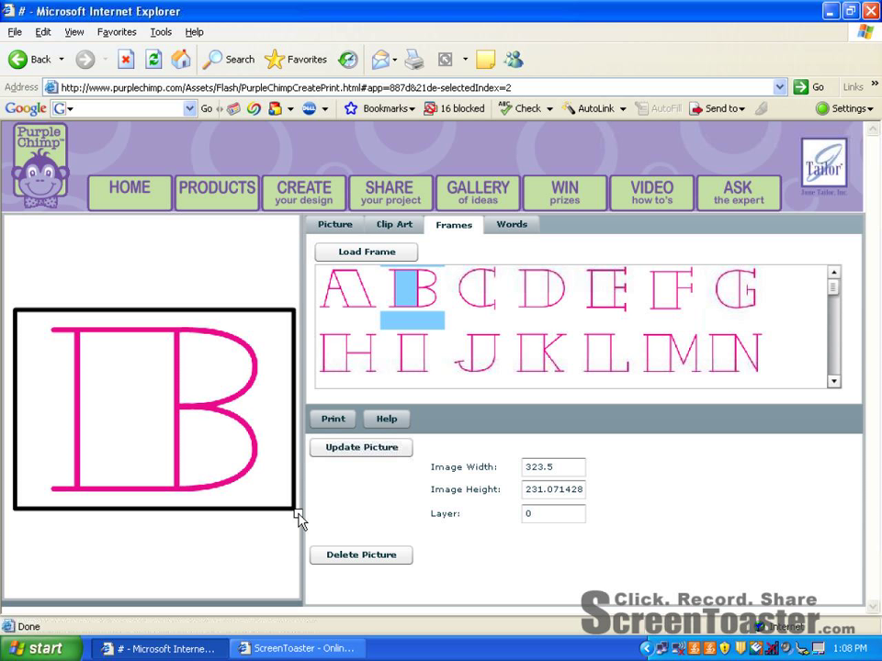
mouse_move(299, 520)
mouse_down()
mouse_move(218, 446)
mouse_move(230, 496)
mouse_move(258, 516)
mouse_move(288, 508)
mouse_move(290, 497)
mouse_move(292, 512)
mouse_up()
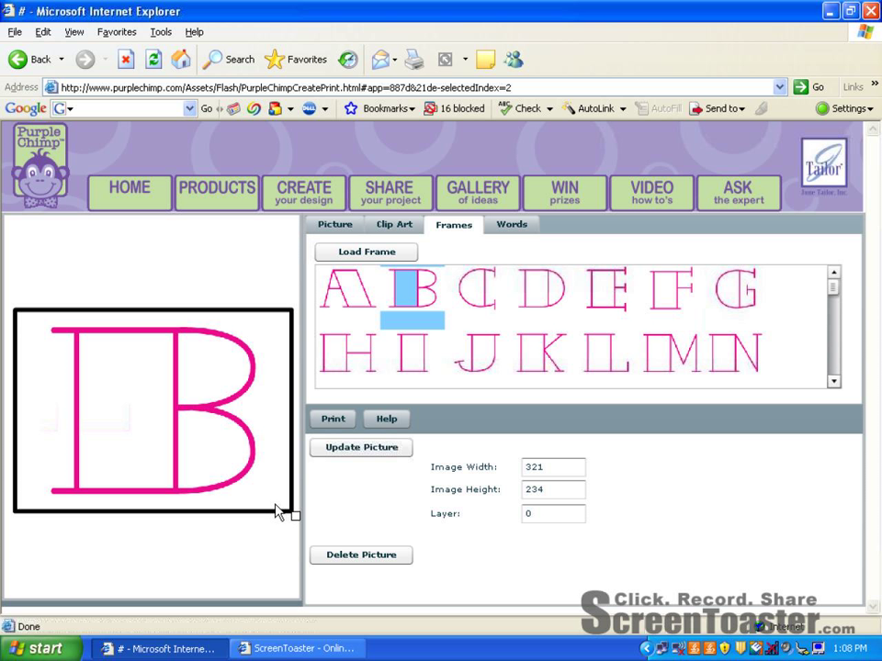
click(217, 525)
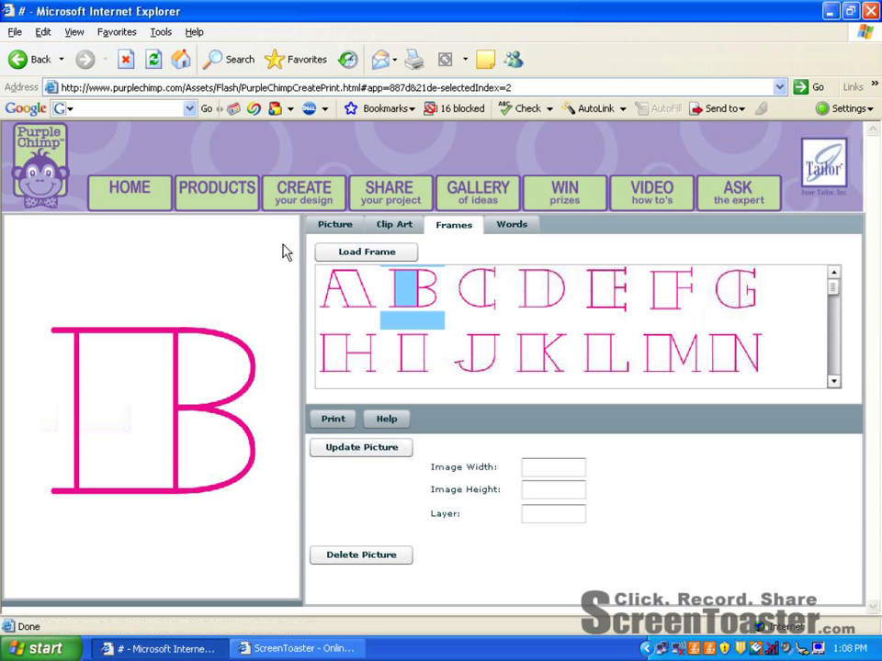
Upload the child's portrait photo from My Pictures onto the canvas
click(327, 230)
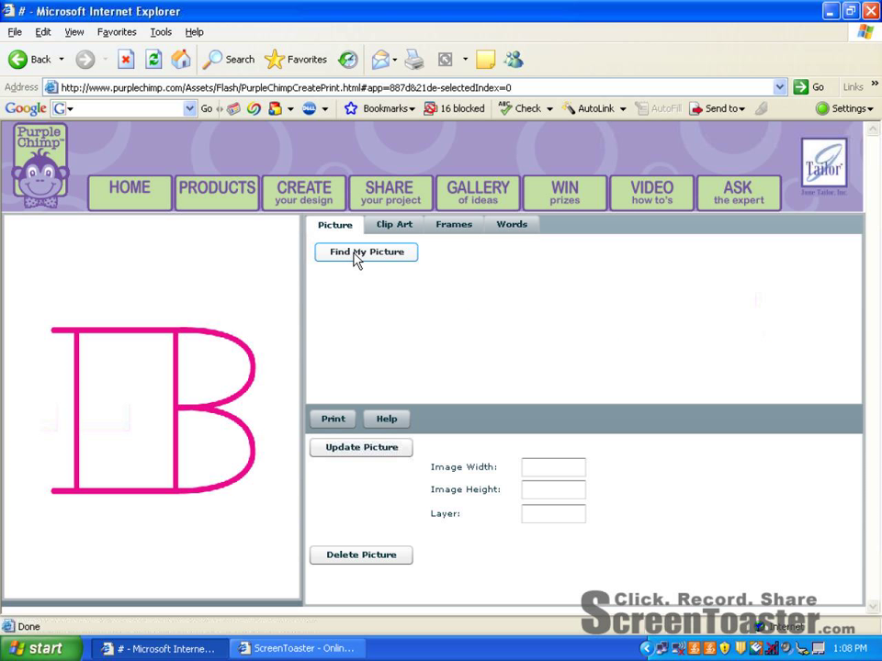
click(356, 253)
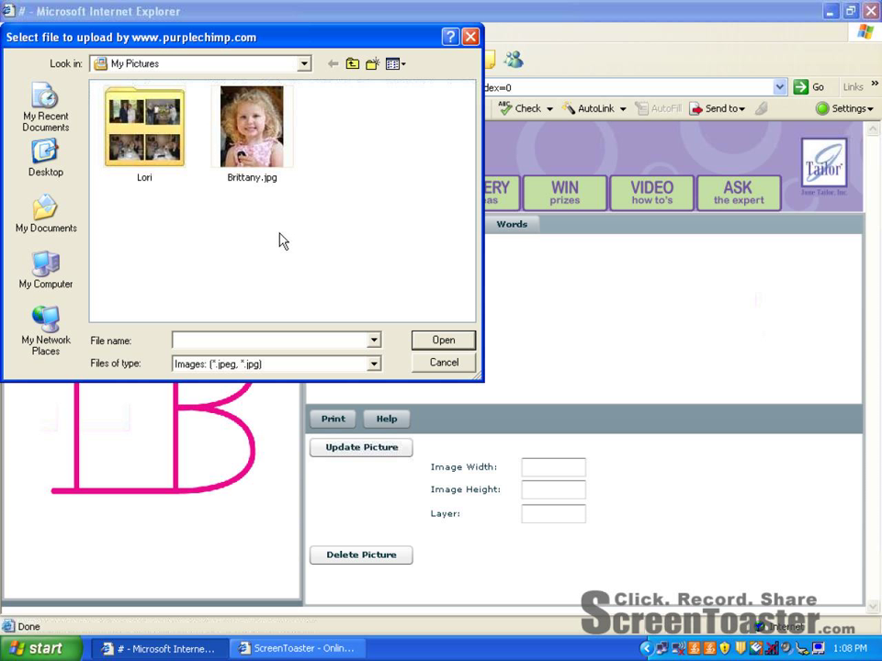
click(249, 146)
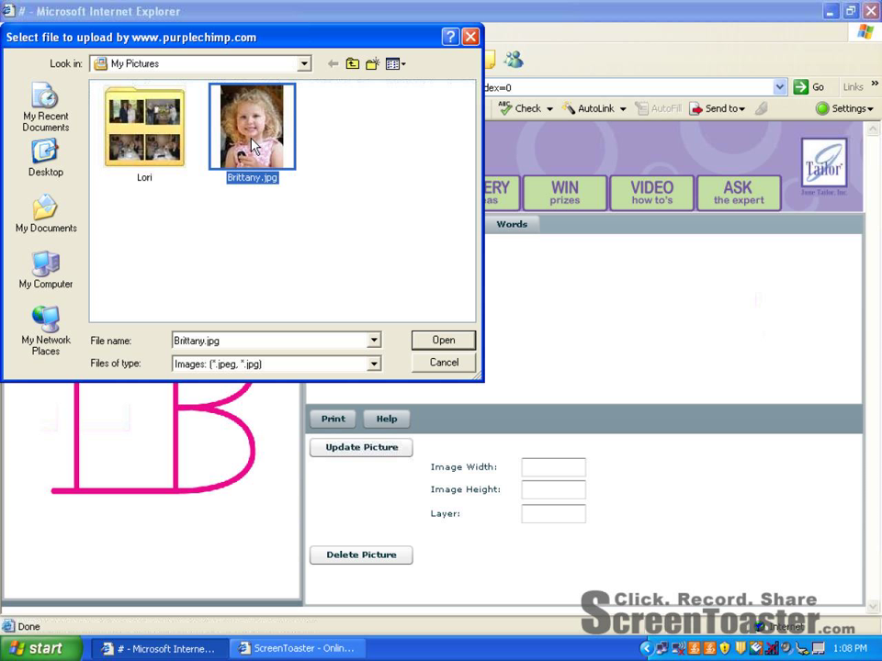
click(444, 341)
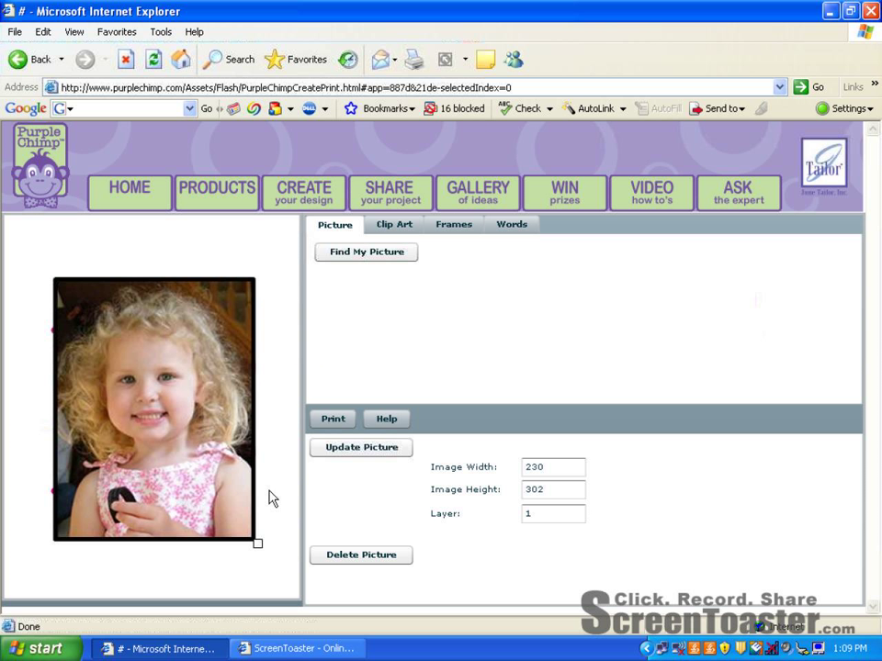
Shrink the photo to about 153 by 201 inside the B's opening and nudge the framed B up
drag(261, 547, 201, 489)
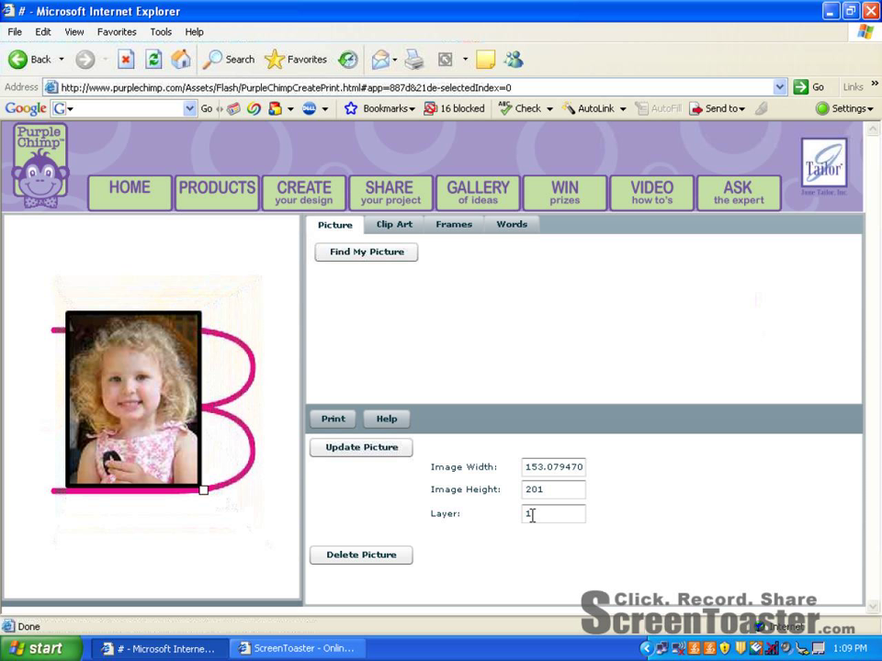
click(257, 452)
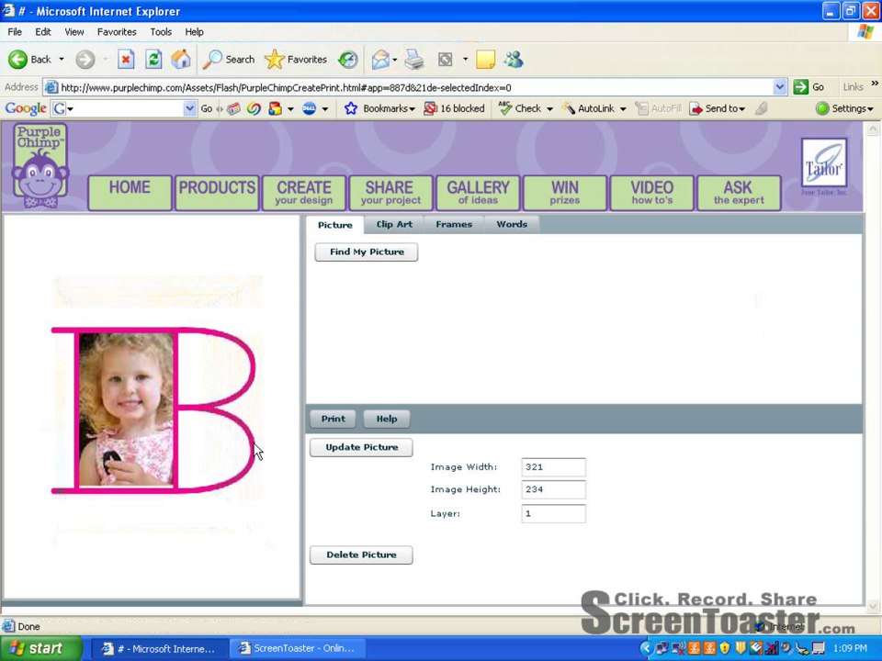
drag(257, 451, 251, 443)
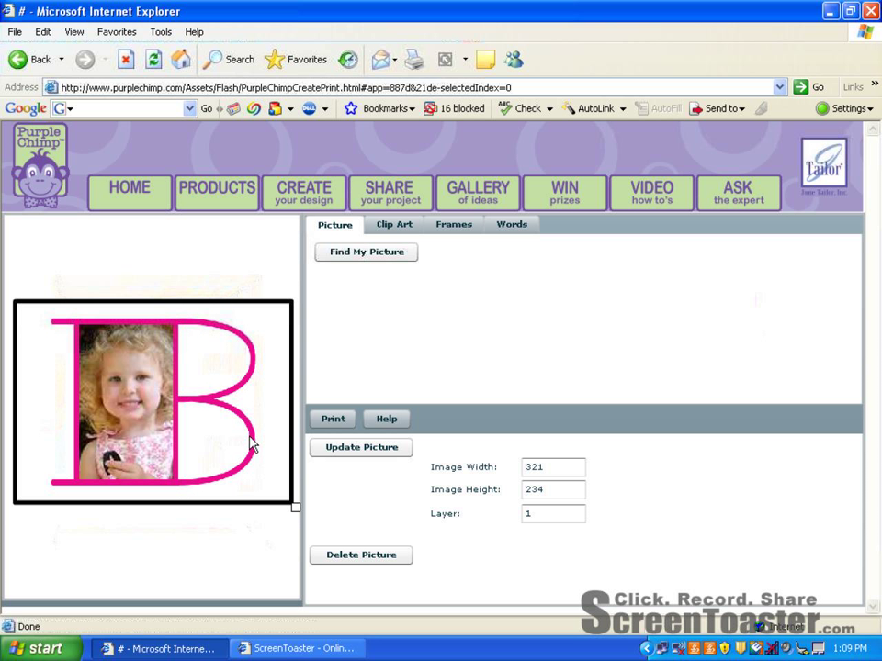
click(231, 553)
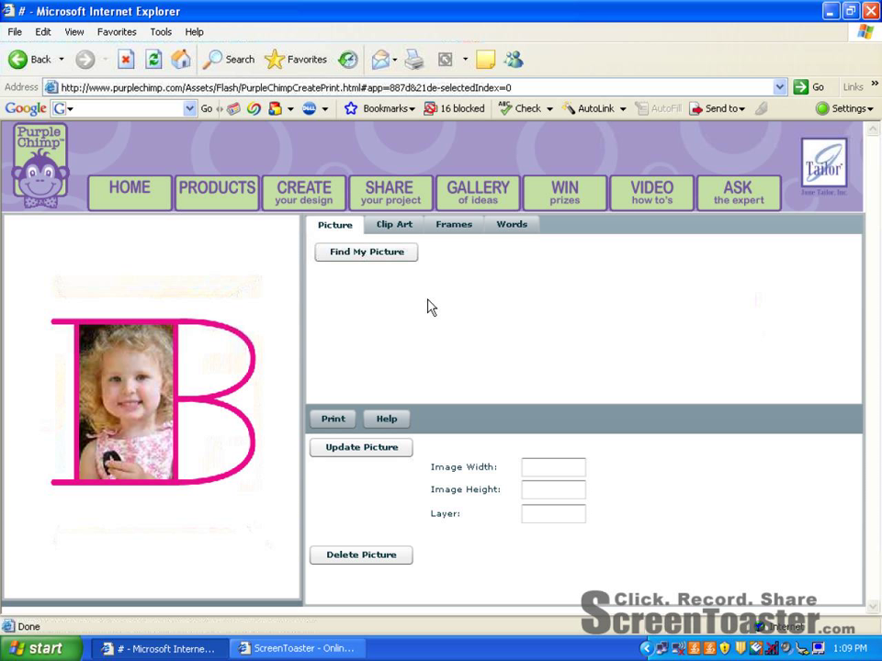
Load the light-green flower from Clip Art onto the canvas
click(396, 230)
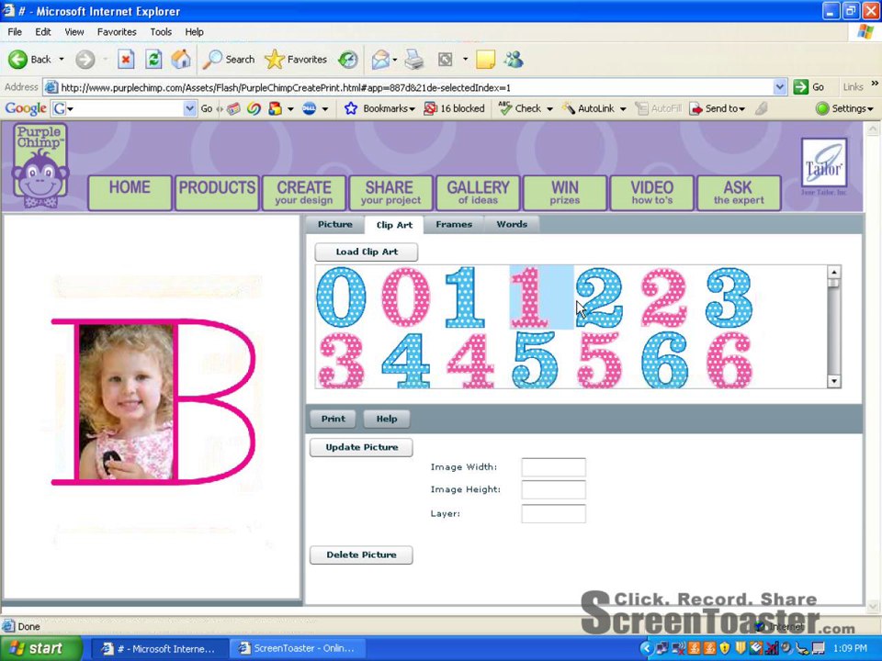
click(834, 383)
click(834, 384)
click(834, 386)
click(834, 384)
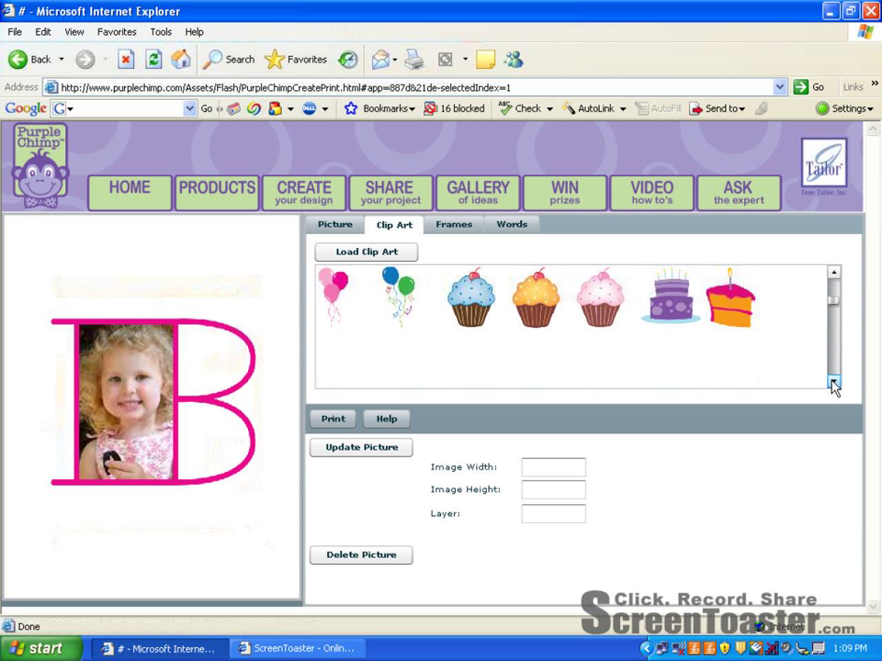
click(834, 384)
click(834, 384)
click(834, 384)
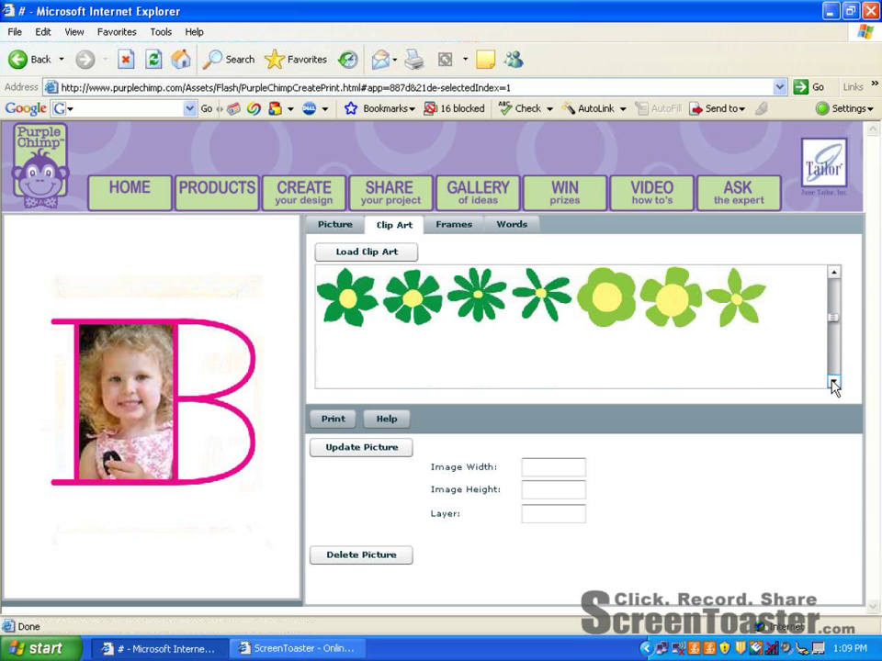
click(670, 311)
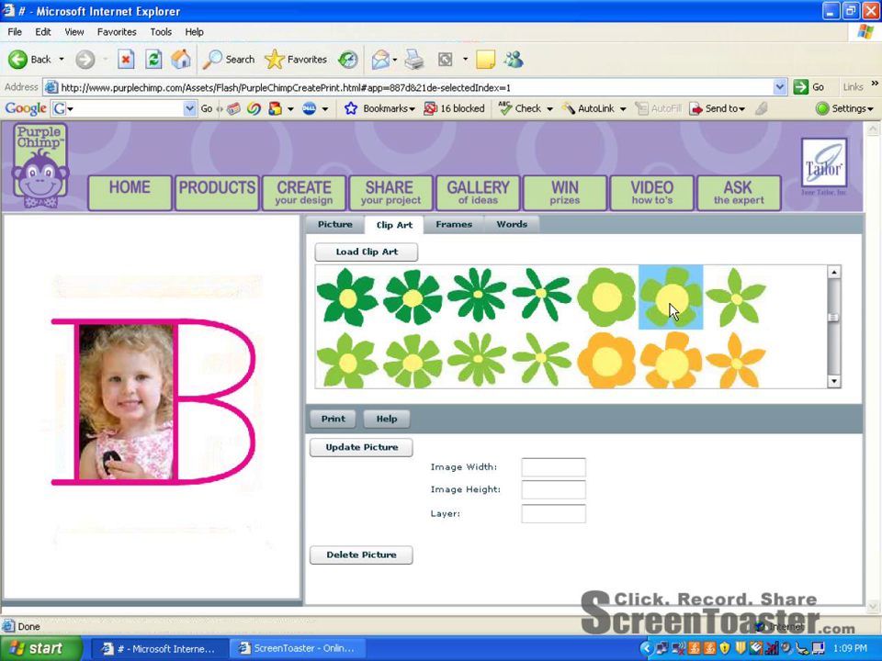
click(379, 256)
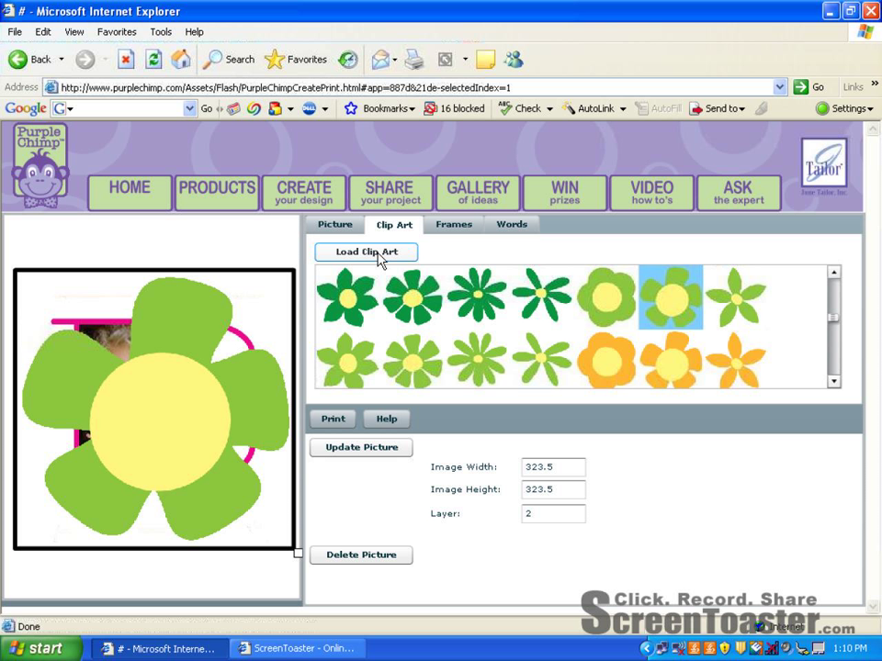
Shrink the green flower to about 113 by 111 and place it at the B's lower left
click(303, 551)
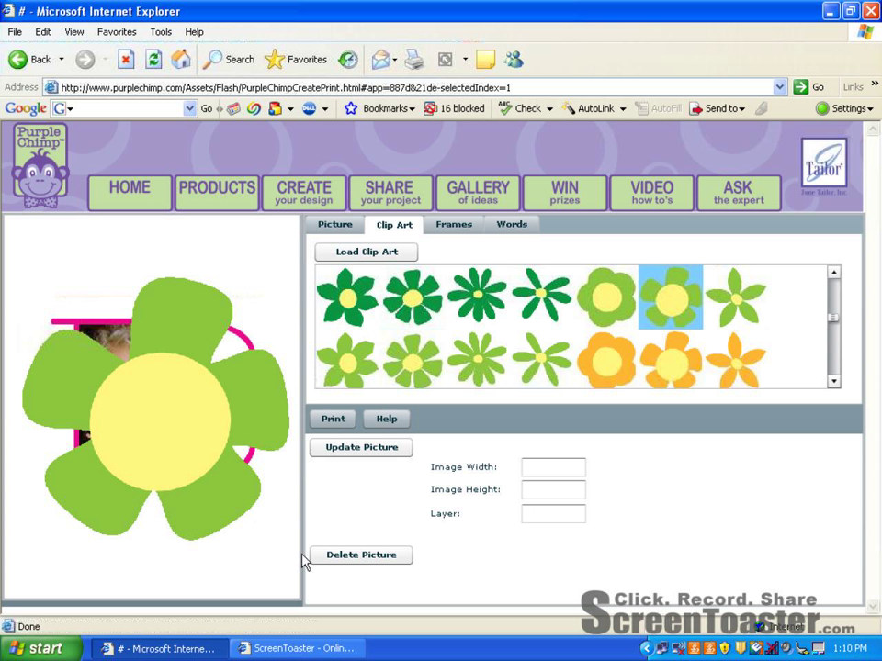
click(233, 493)
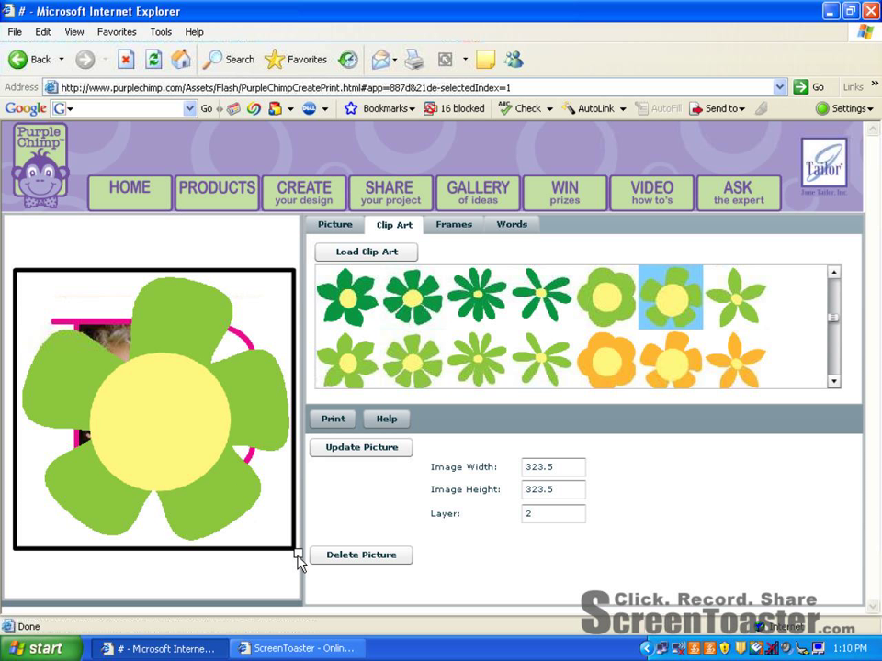
drag(296, 552, 111, 367)
drag(52, 322, 63, 470)
Delete the green flower from the design
click(73, 575)
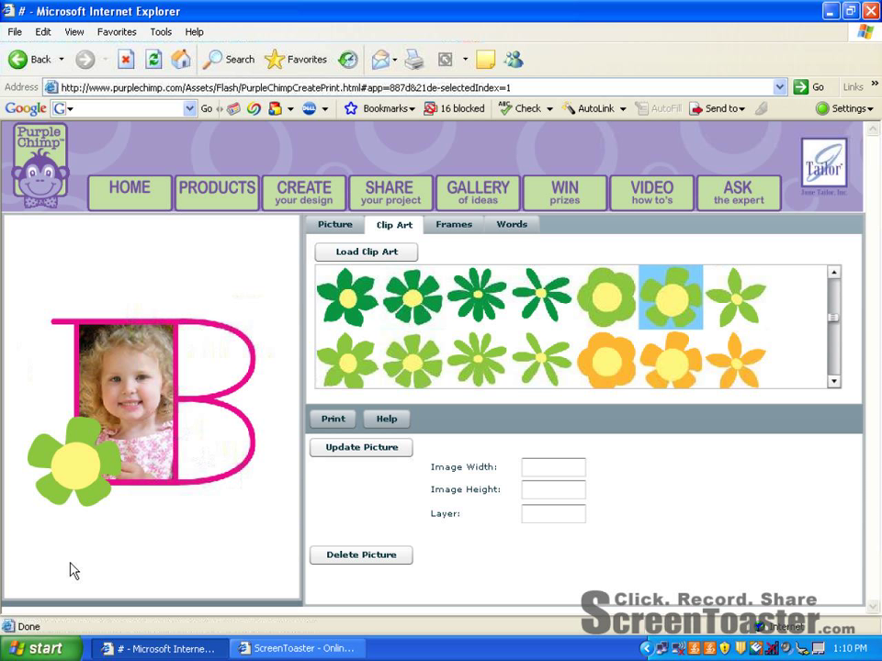
click(76, 472)
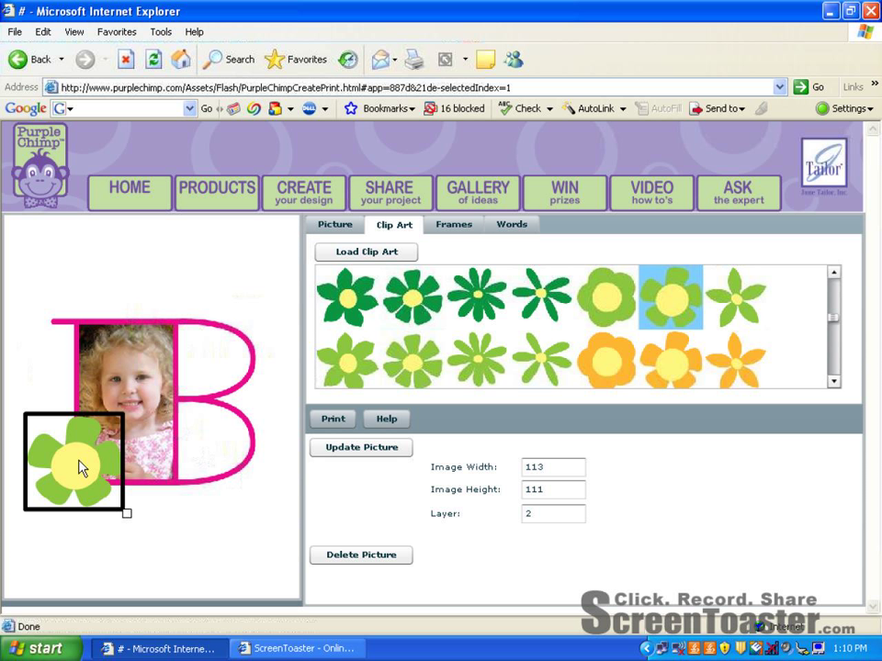
click(395, 560)
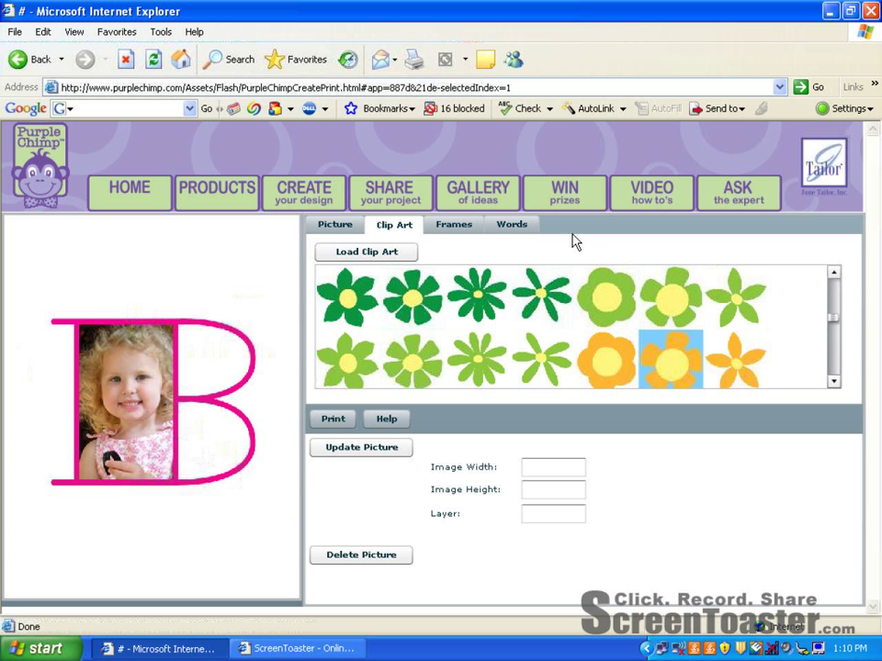
Add the orange flower clip art, shrink it to 121 by 113, and place it lower left
click(409, 258)
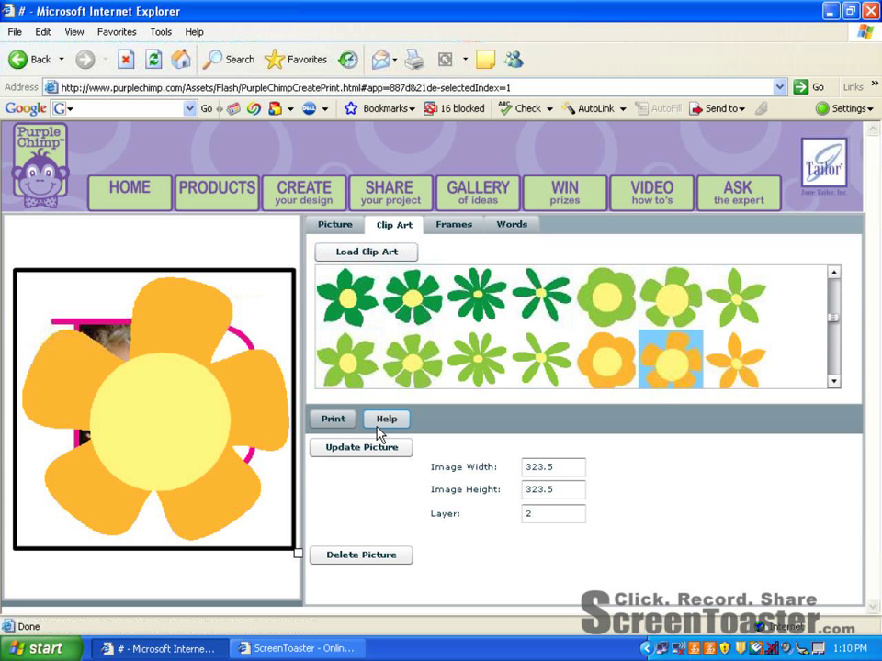
click(299, 554)
drag(299, 554, 121, 370)
drag(62, 321, 65, 472)
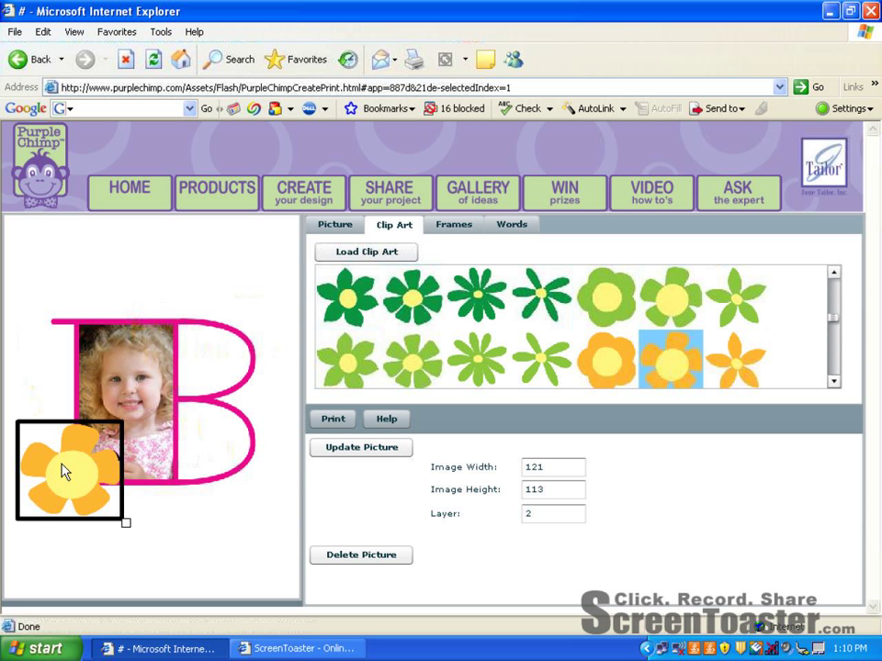
click(66, 556)
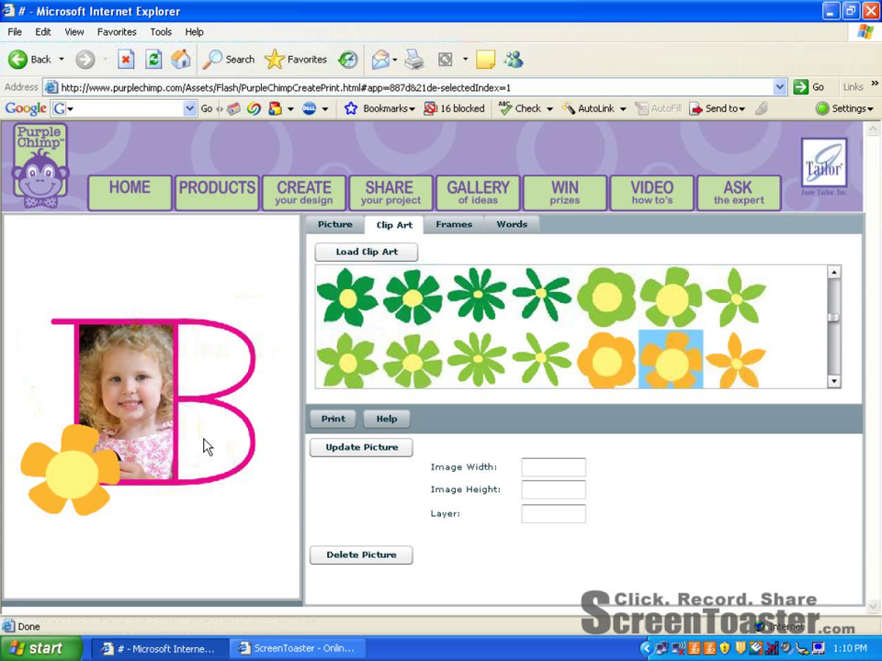
Enter the child's first name as new words
click(513, 226)
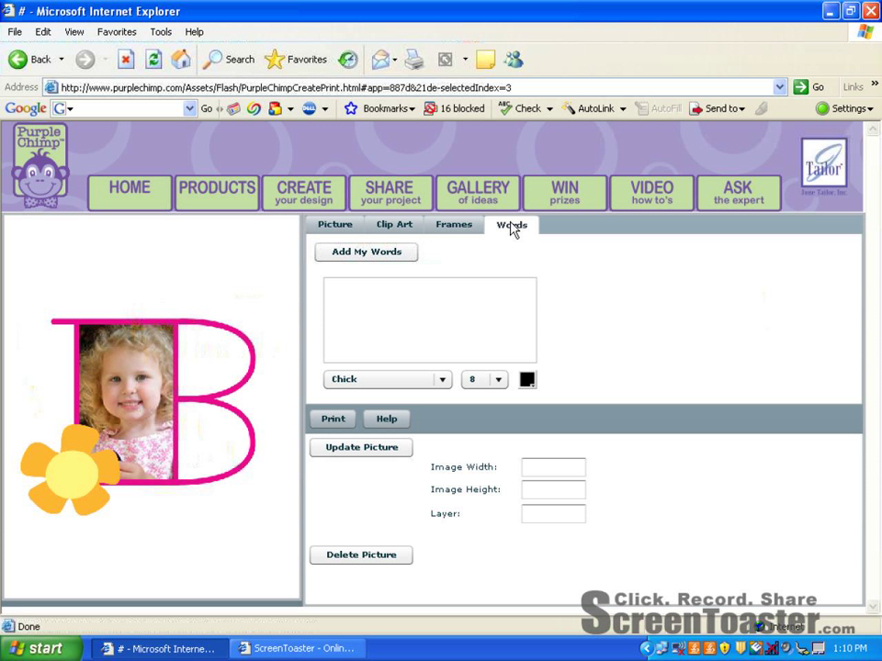
click(367, 289)
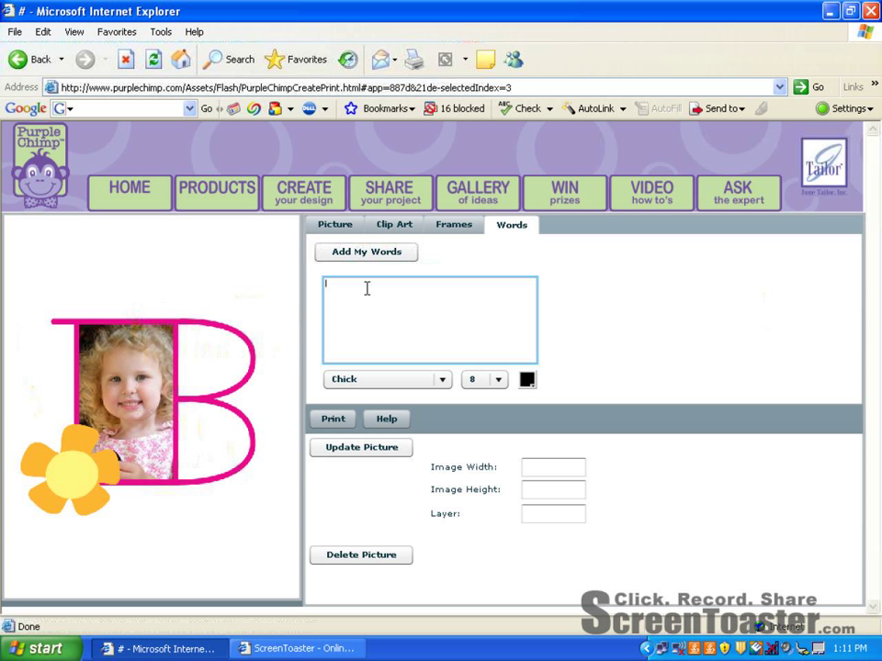
text(Taylor)
Set the words to MinyaNouvelle font, size 72, in magenta CC0099
click(367, 383)
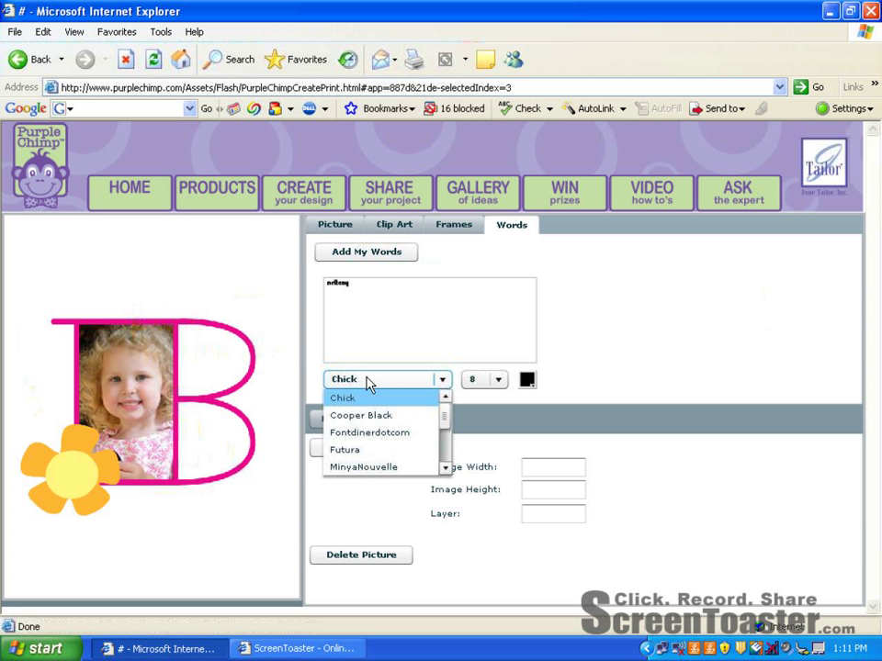
click(498, 381)
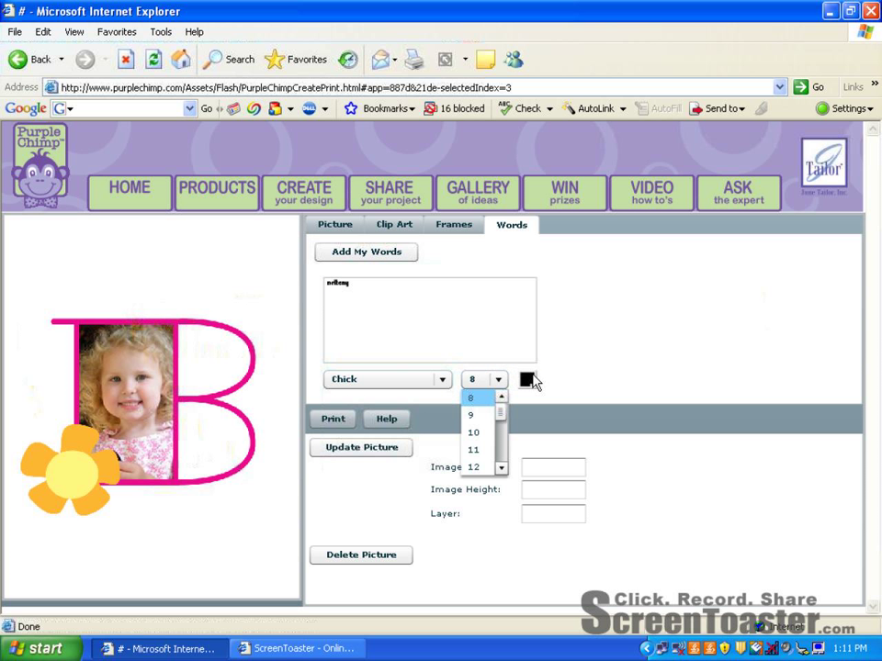
click(526, 379)
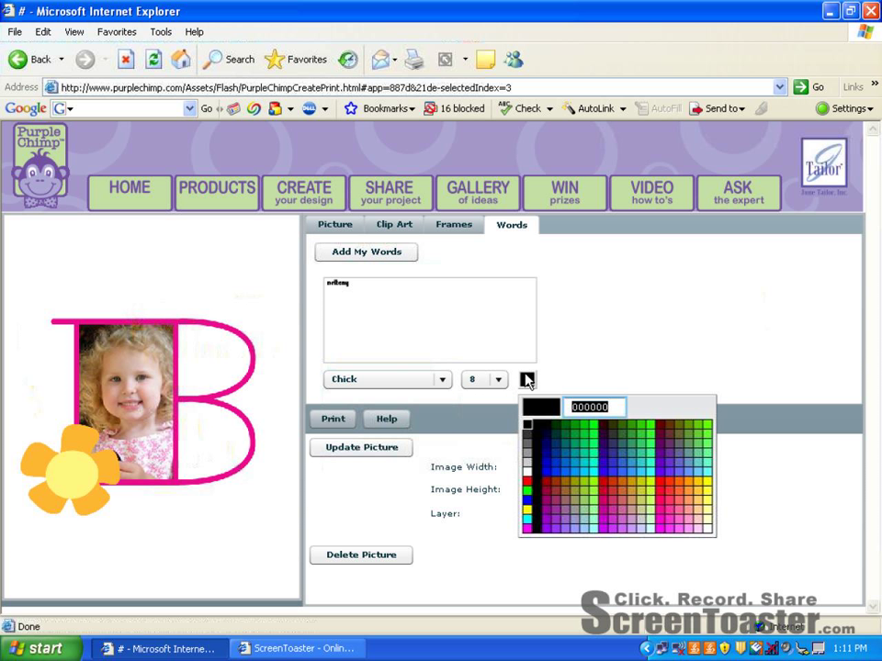
click(442, 380)
click(442, 380)
click(442, 380)
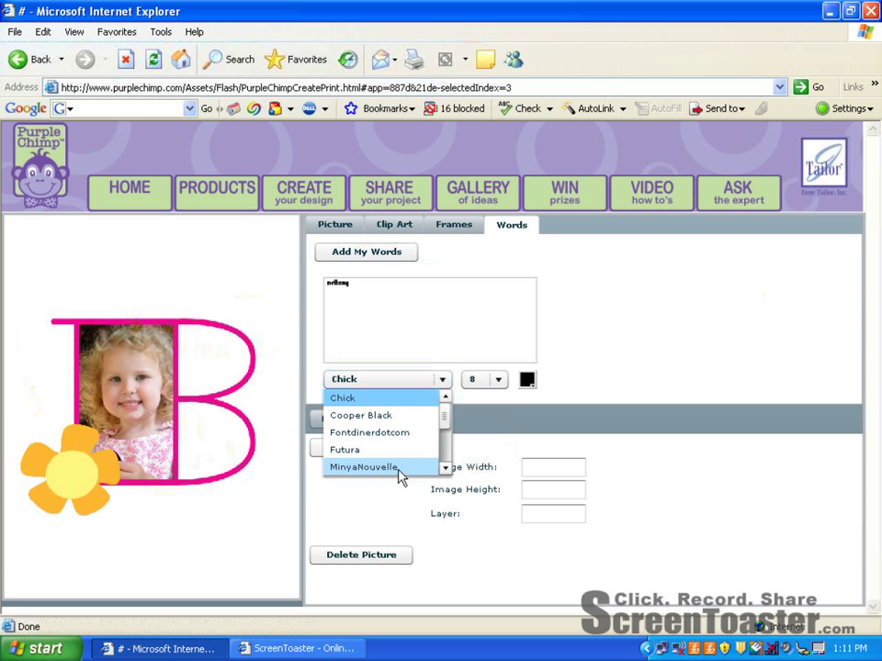
click(398, 472)
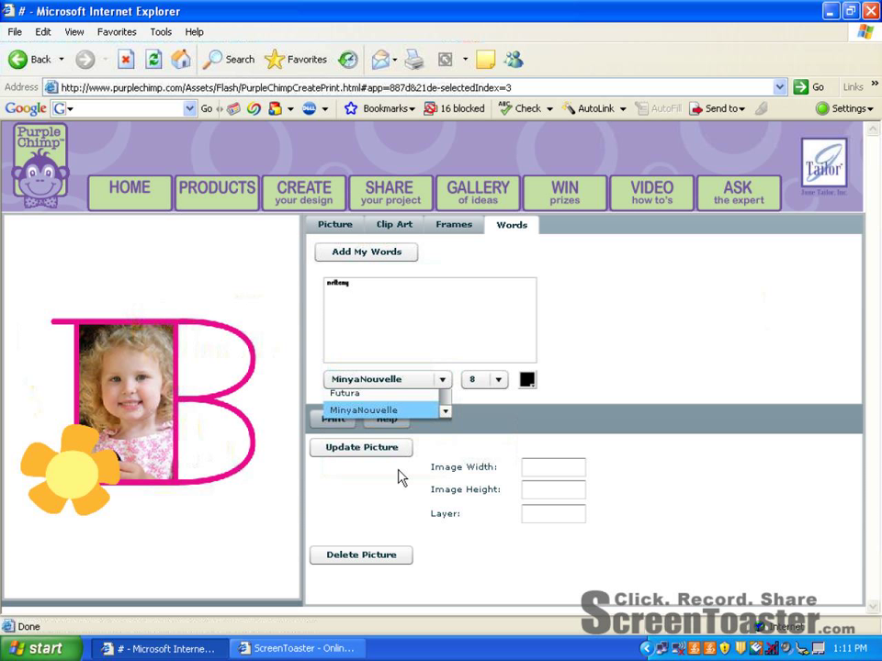
click(497, 381)
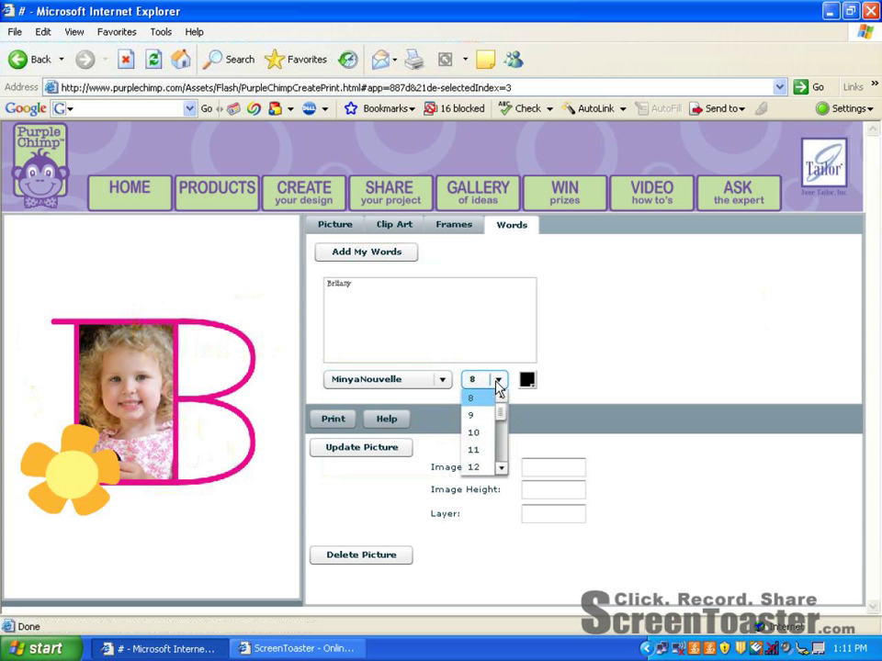
drag(502, 473, 501, 473)
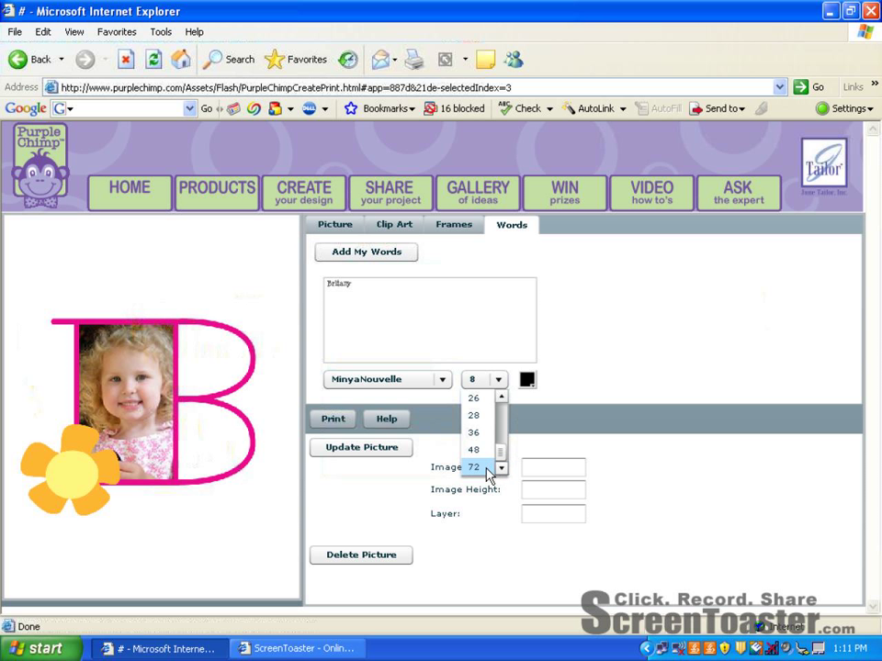
click(487, 469)
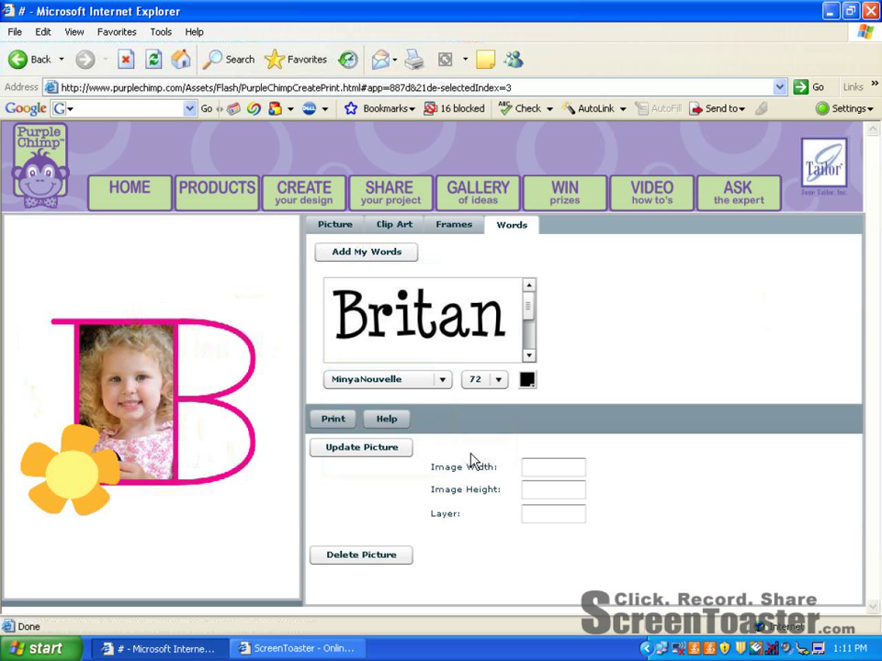
click(528, 379)
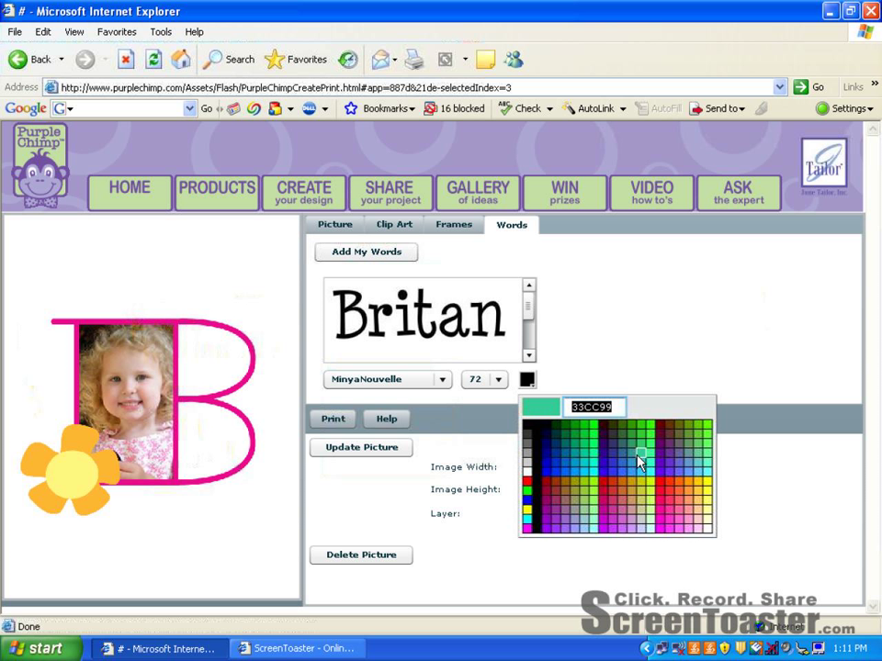
click(604, 515)
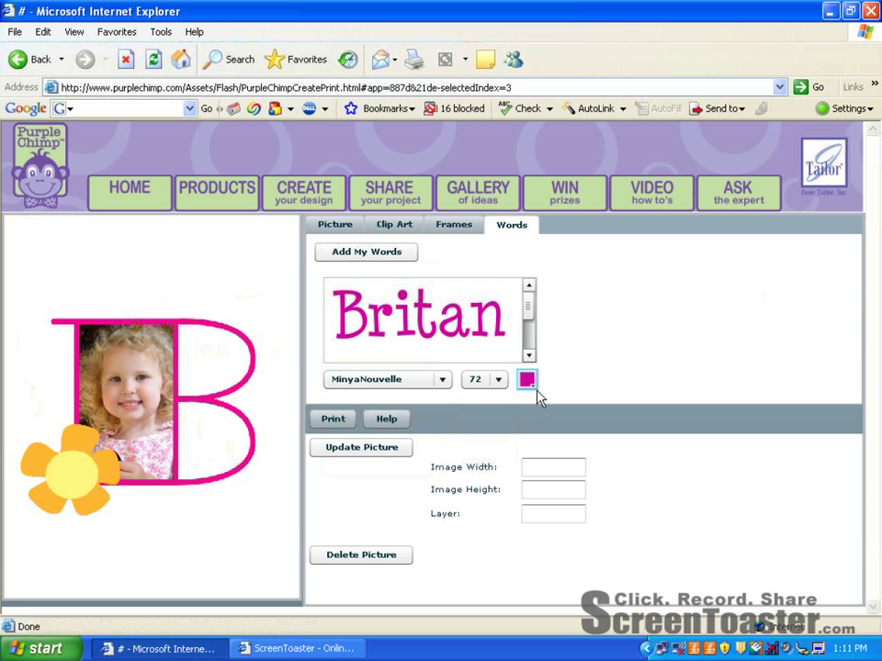
Add the pink name text to the canvas and move it below the photo
click(408, 253)
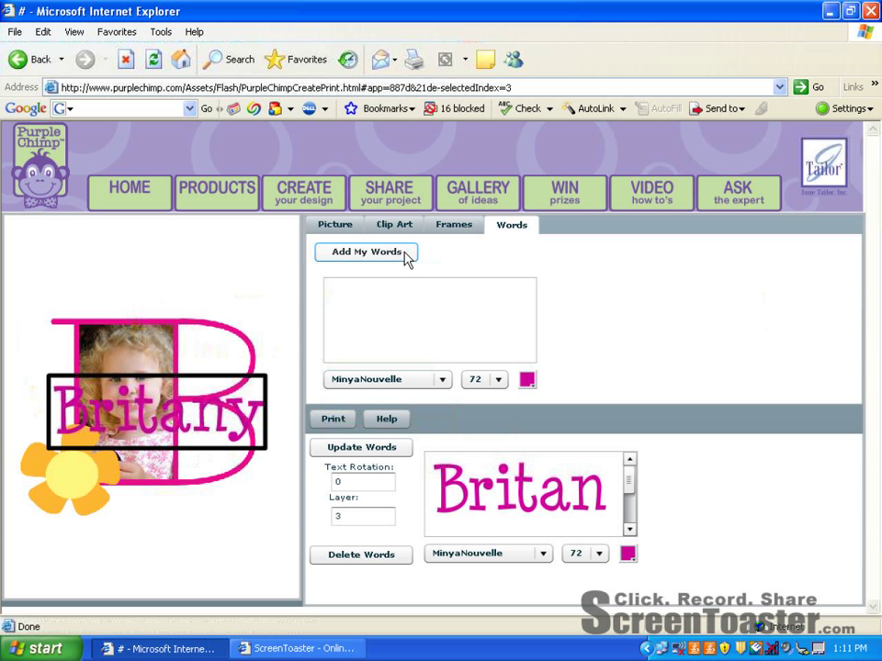
drag(182, 410, 183, 503)
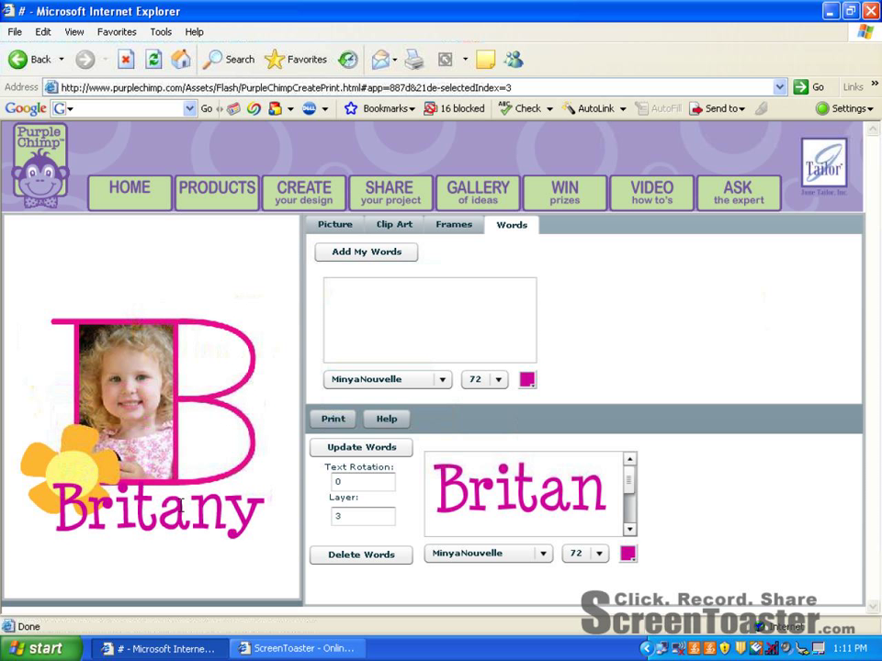
click(183, 503)
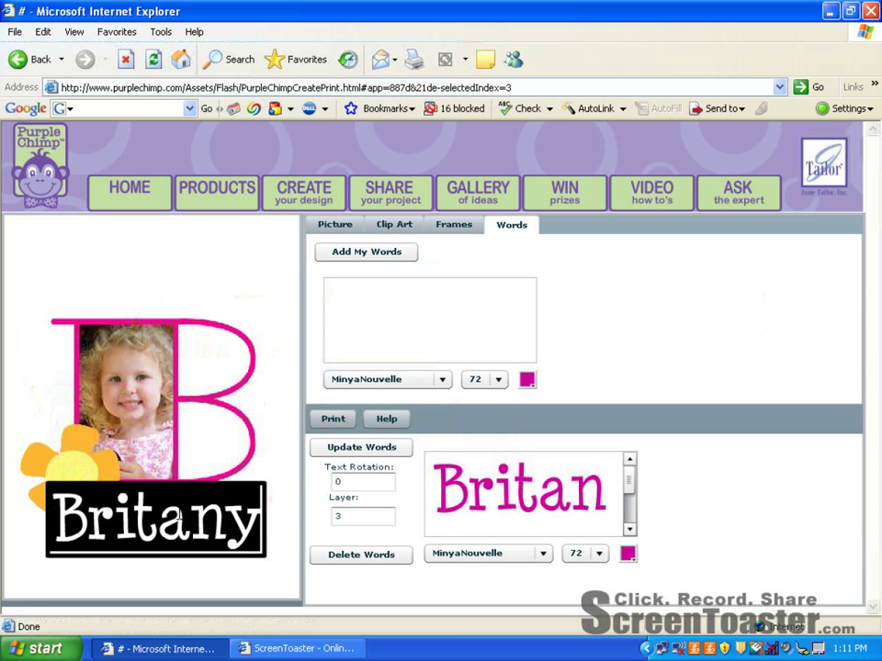
click(128, 580)
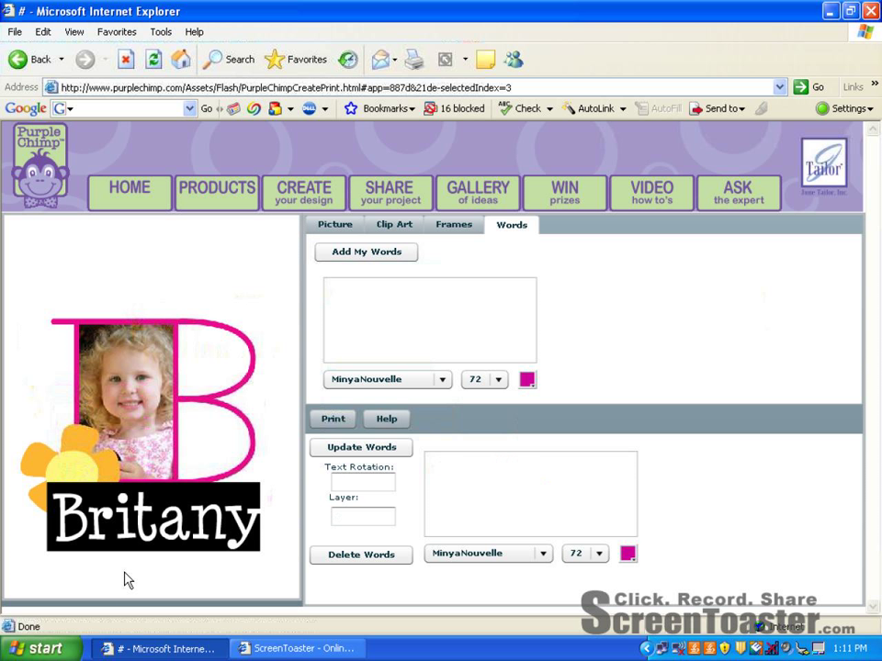
click(115, 551)
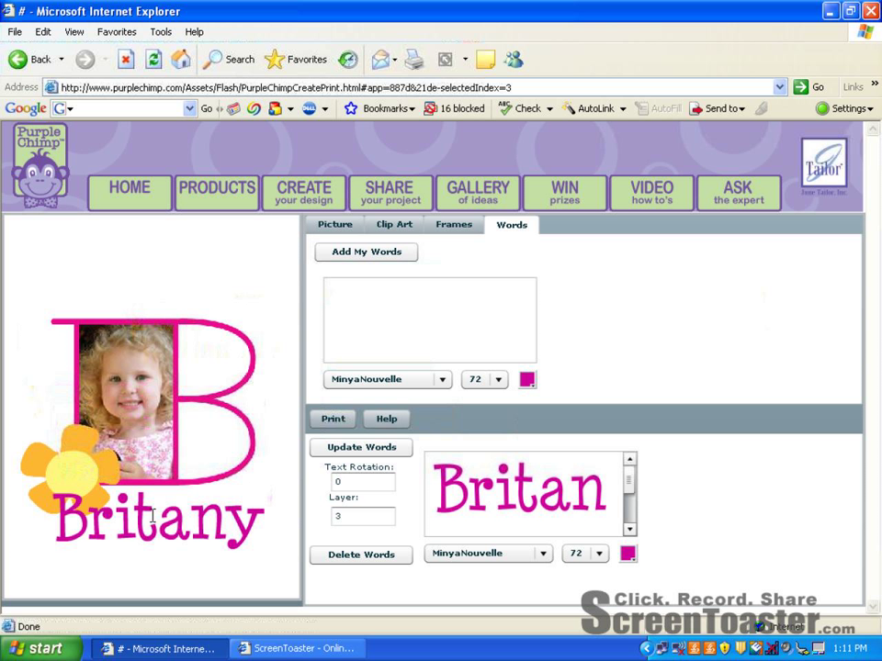
click(122, 582)
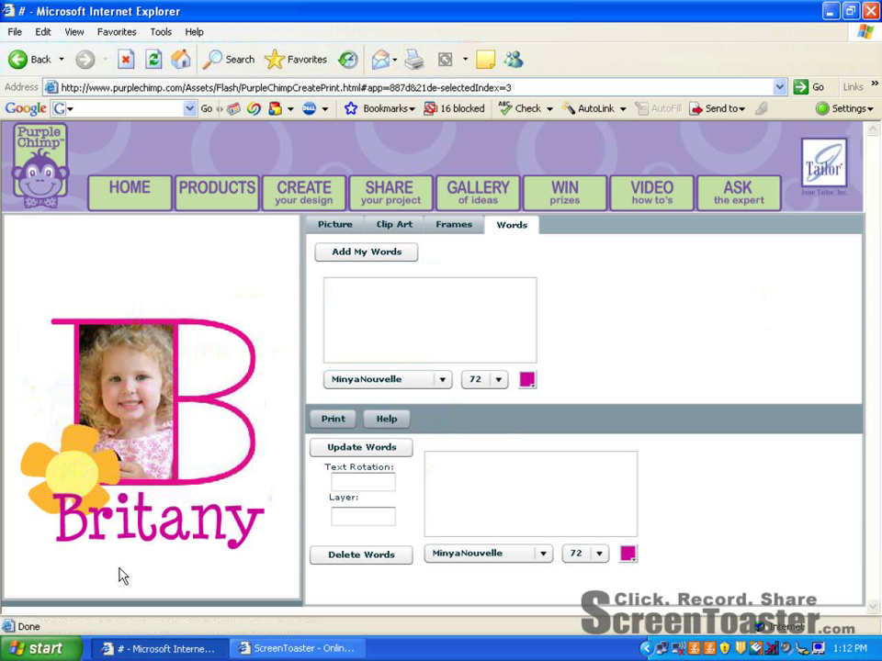
Retype the name text with its corrected spelling
click(136, 533)
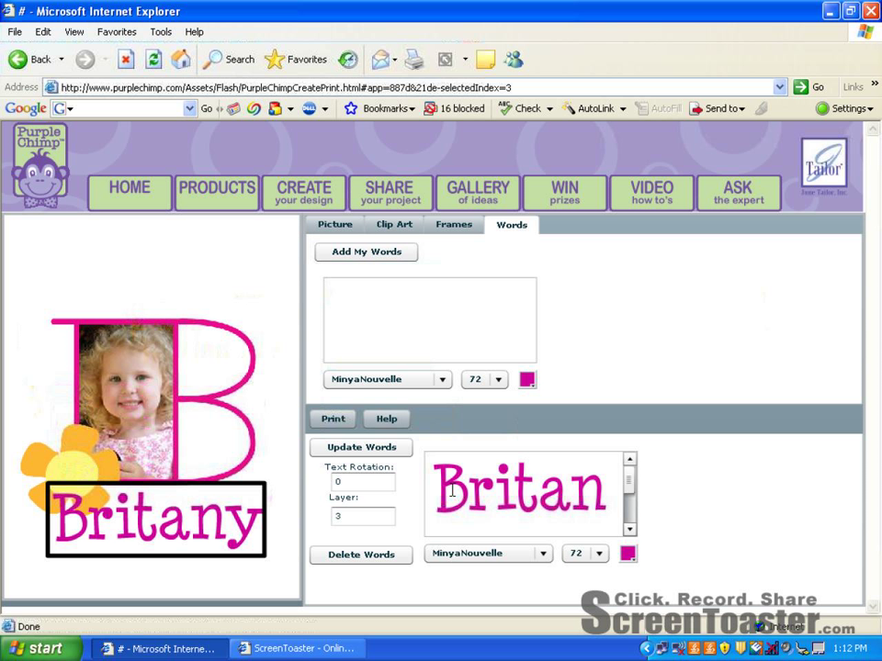
double_click(534, 488)
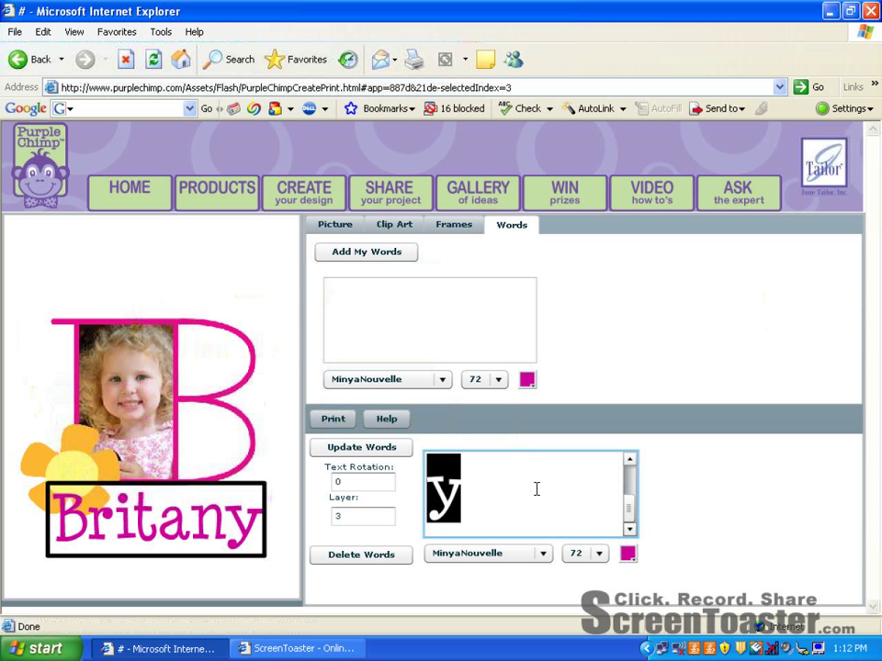
key(BackSpace)
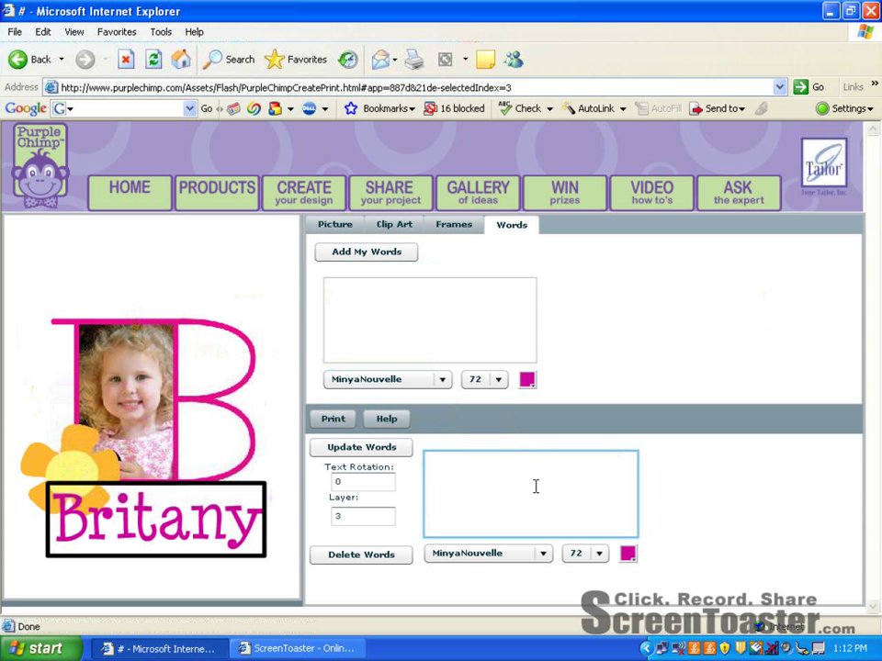
text(Bri)
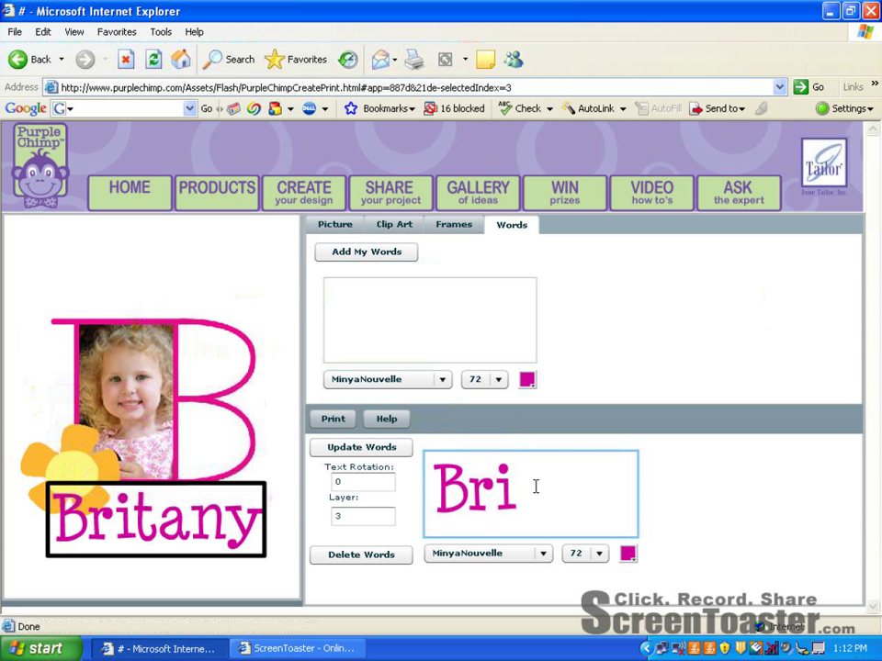
text(ttany)
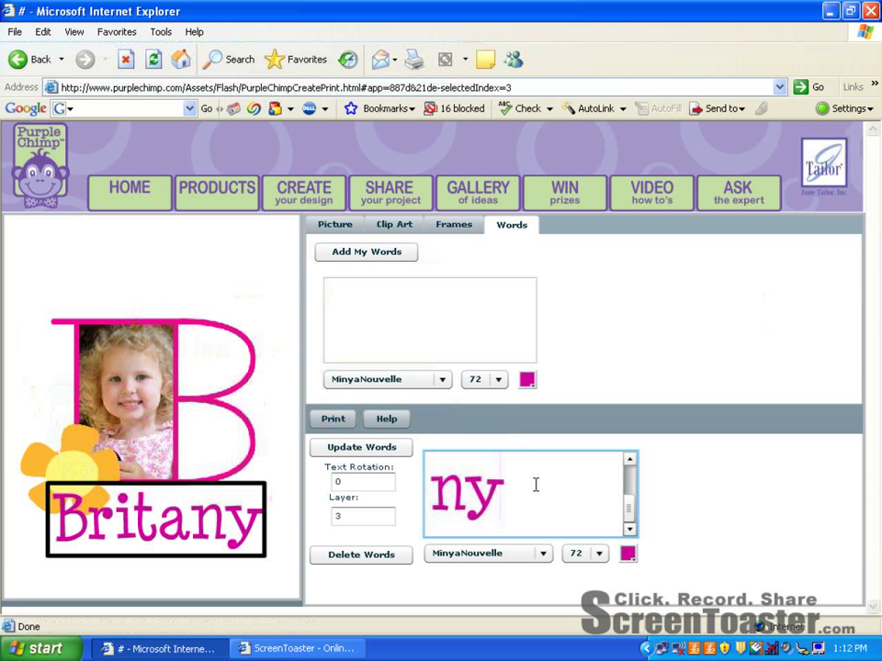
Switch the name to the Second Grader font, keeping the magenta colour
click(483, 555)
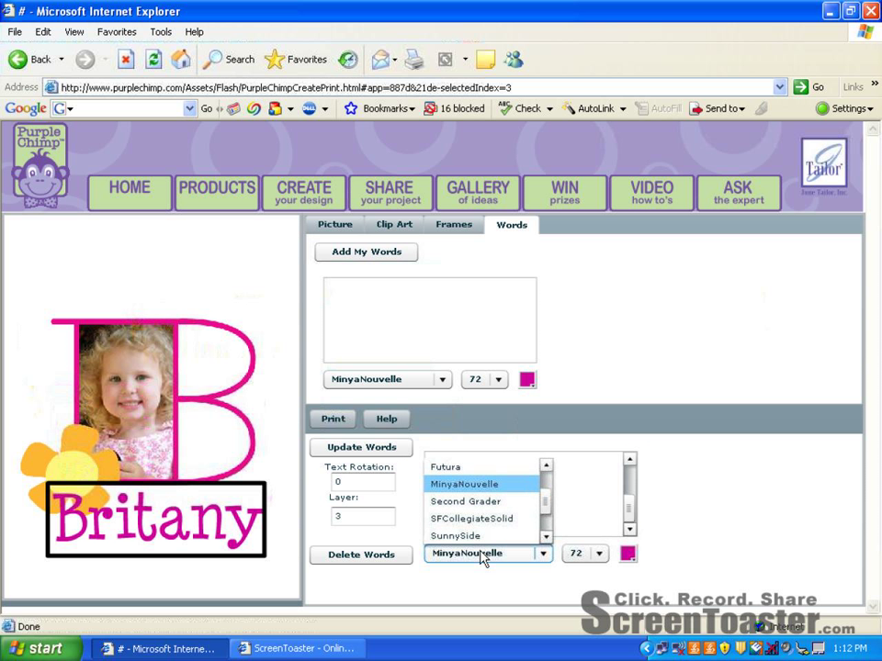
click(466, 502)
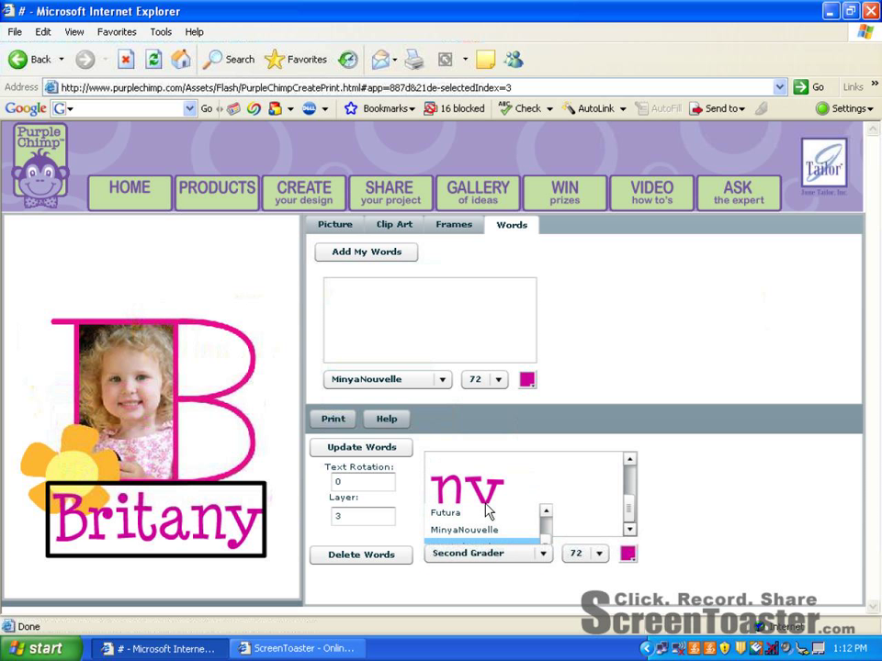
click(628, 554)
click(629, 556)
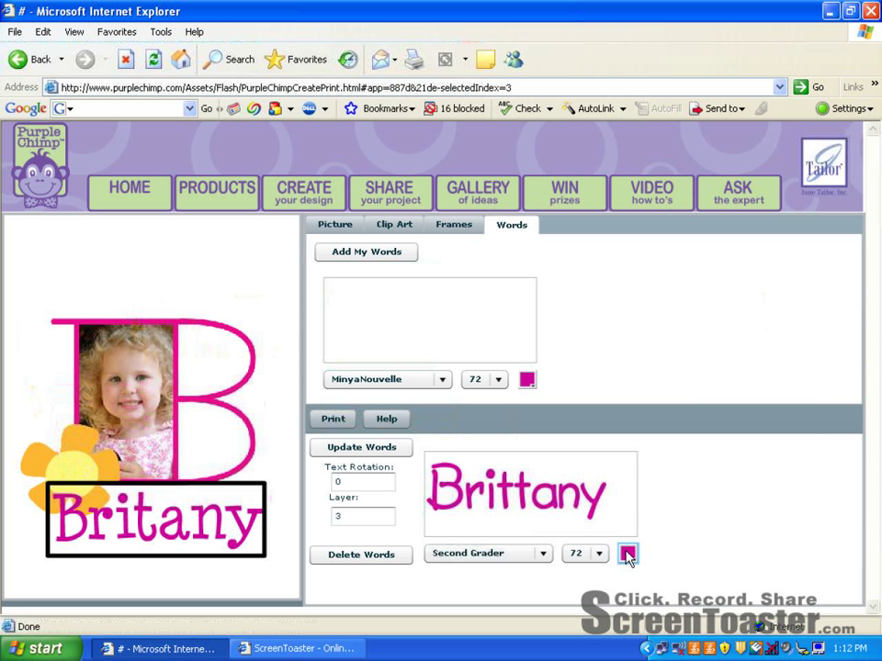
click(627, 554)
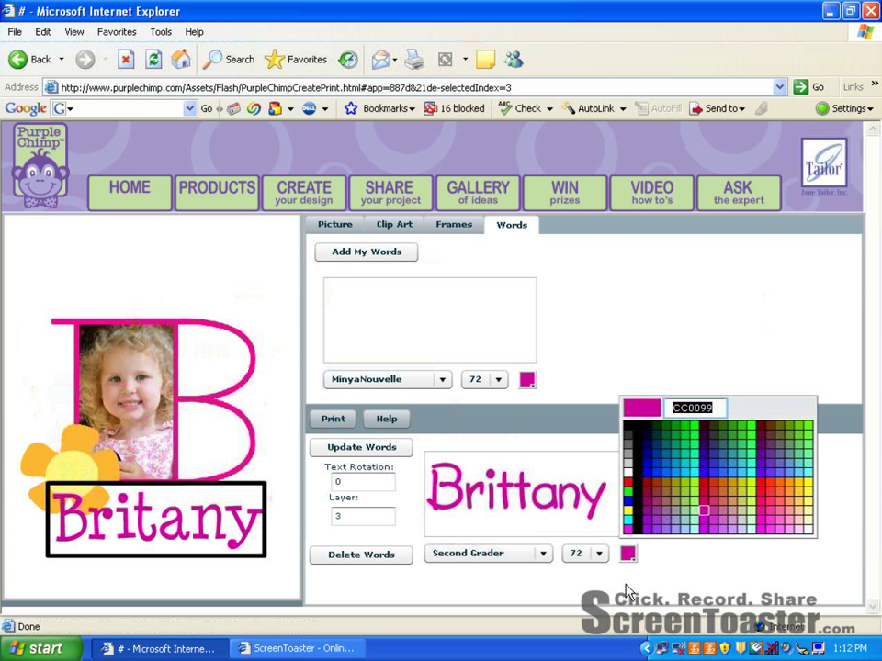
click(624, 589)
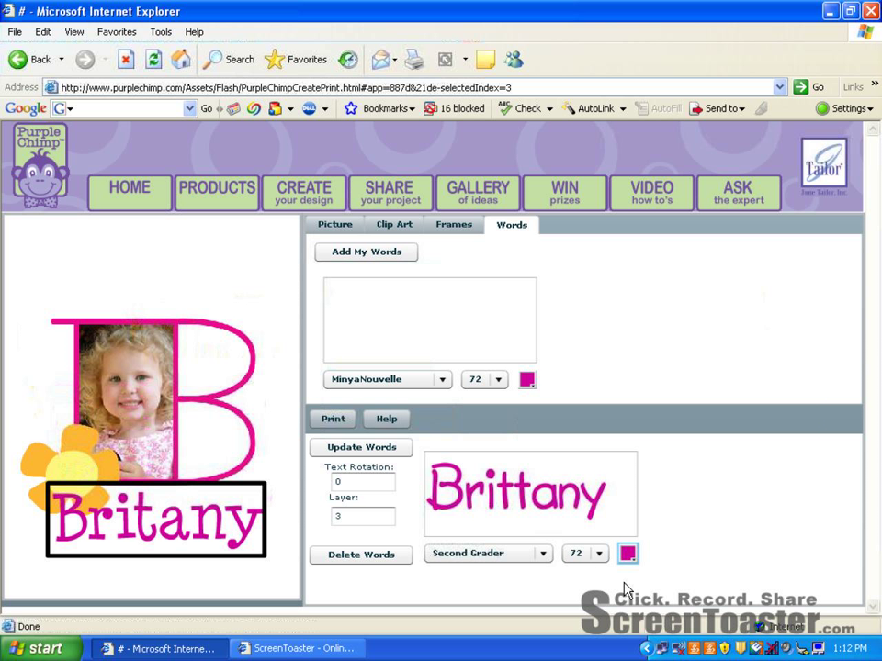
Update the canvas with the corrected name and shift it slightly right under the B
click(399, 450)
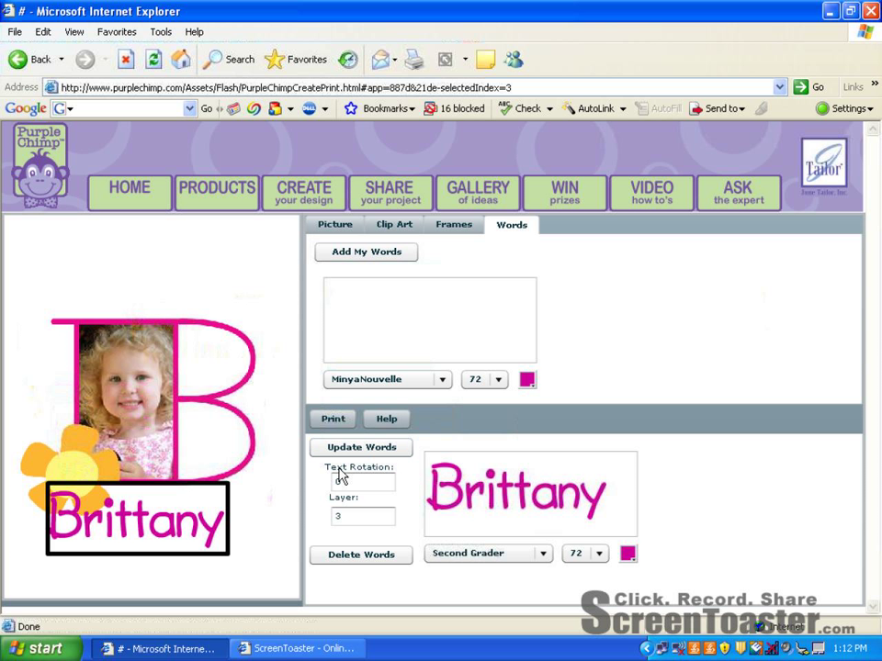
click(147, 521)
drag(147, 521, 163, 517)
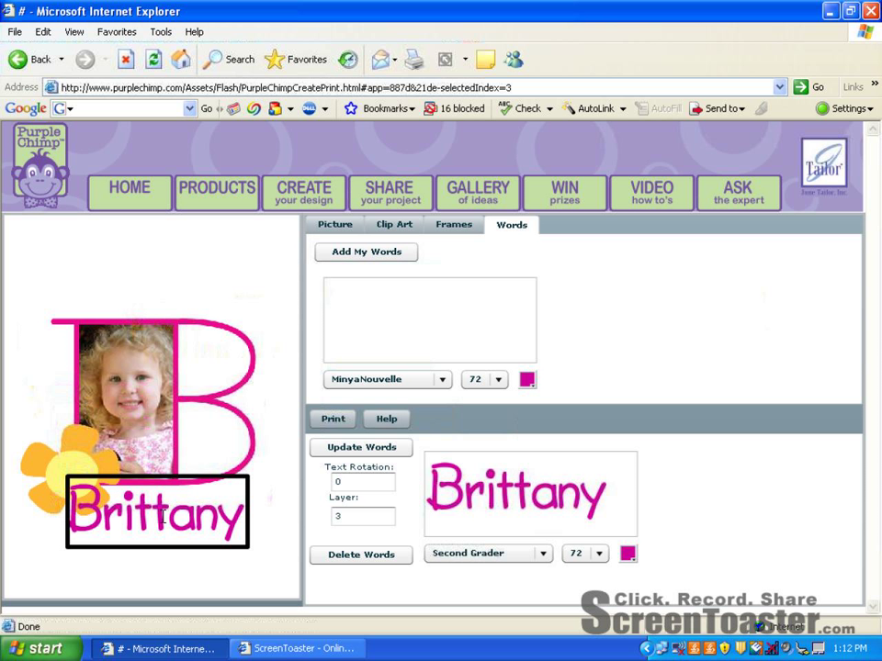
click(111, 589)
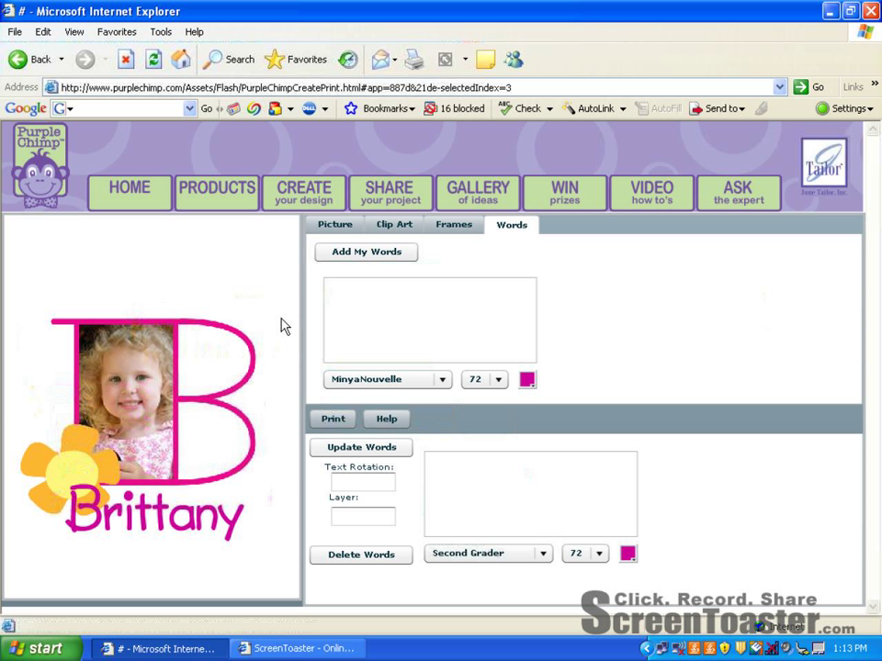
click(332, 421)
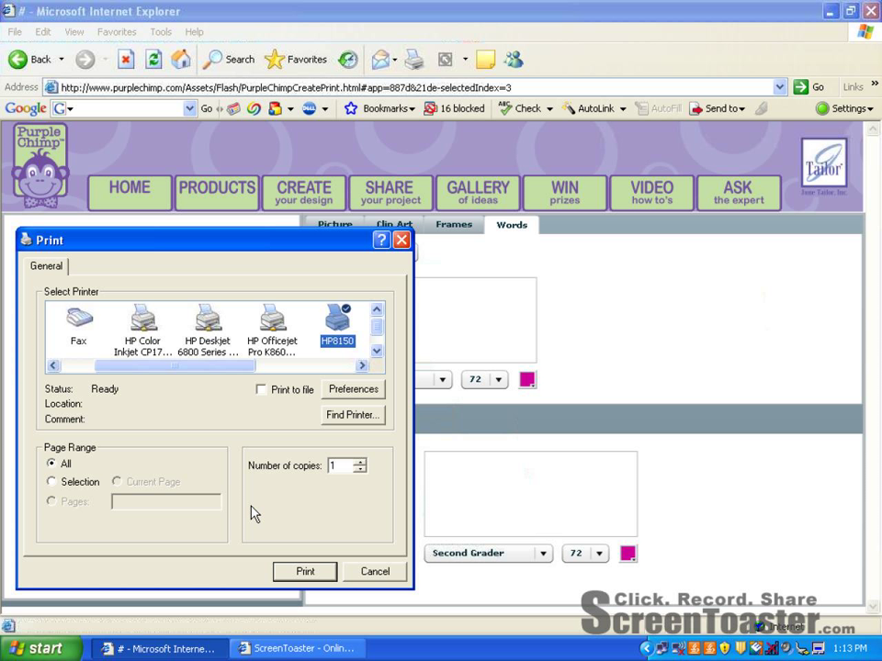
click(377, 574)
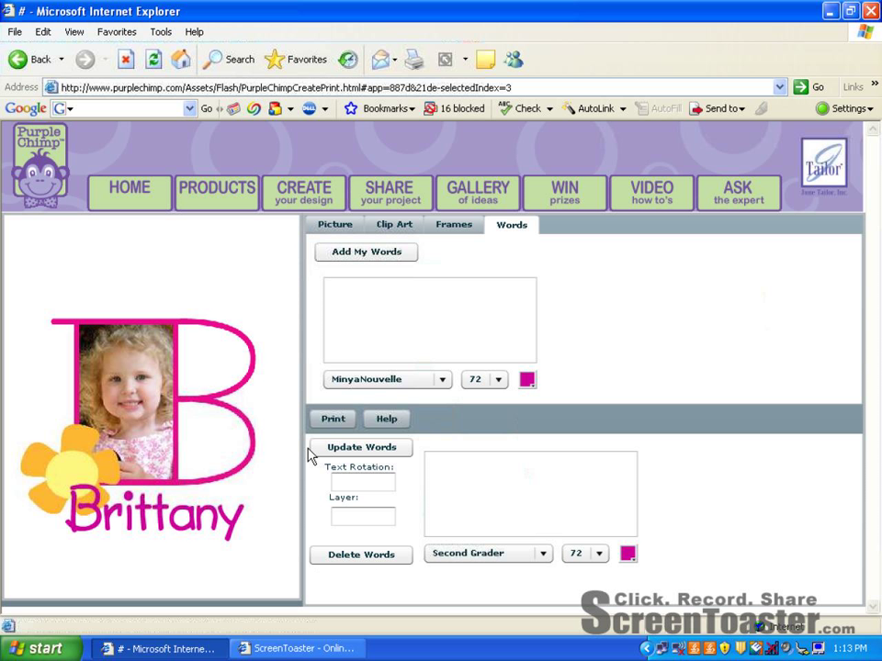
click(332, 421)
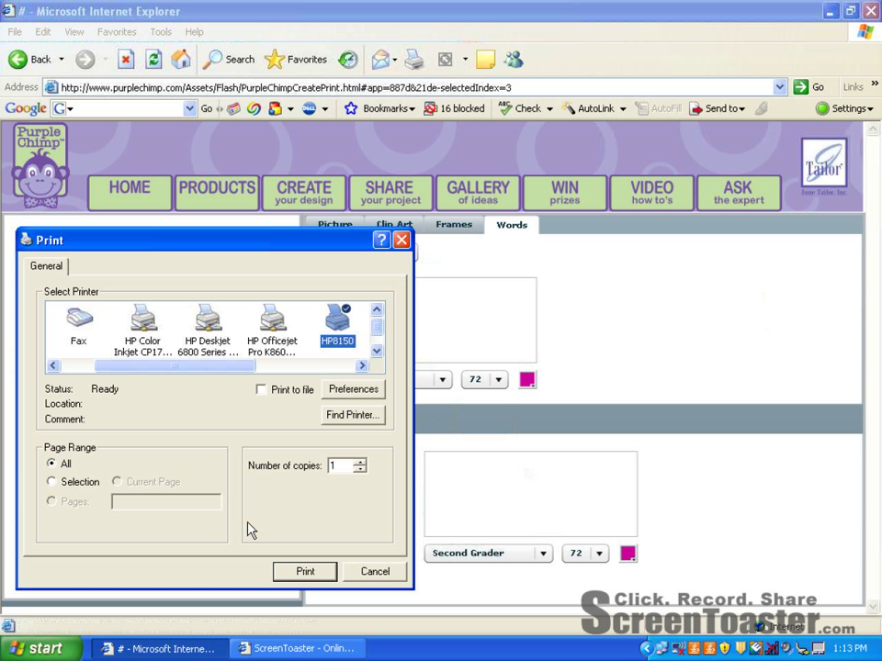
click(387, 572)
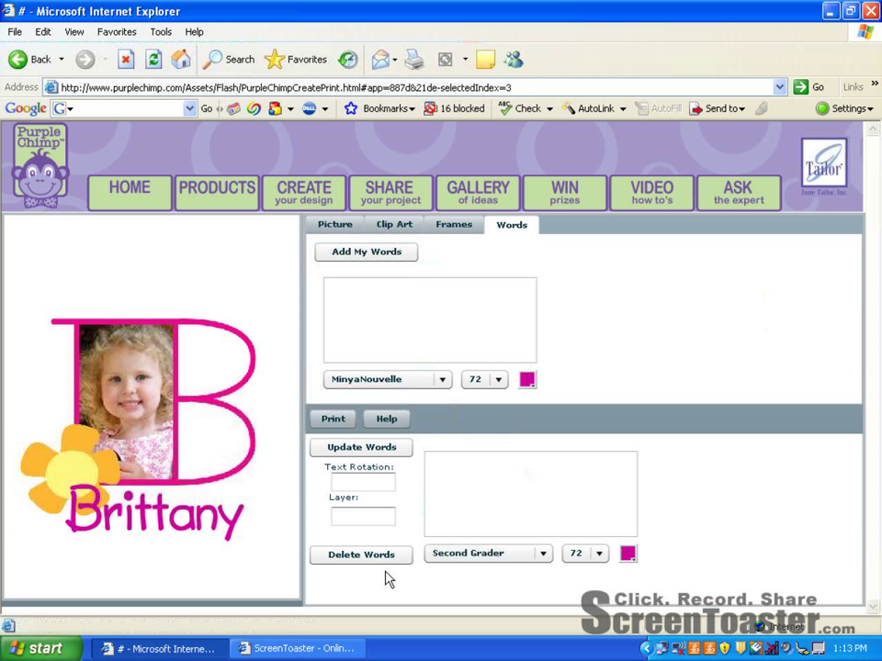